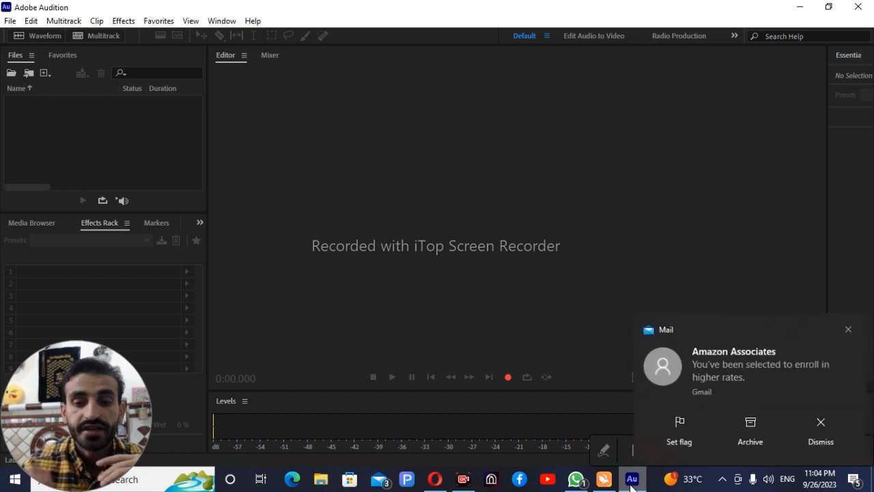
Dismiss the incoming mail notifications.
click(847, 325)
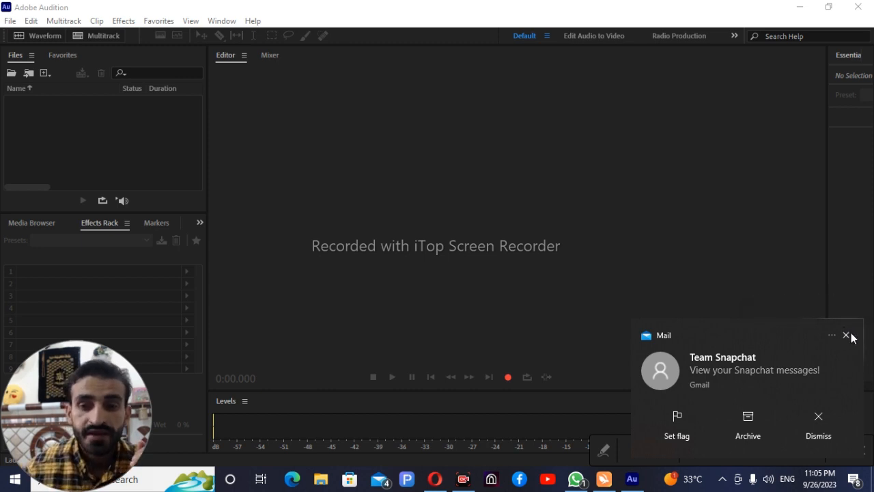
click(849, 334)
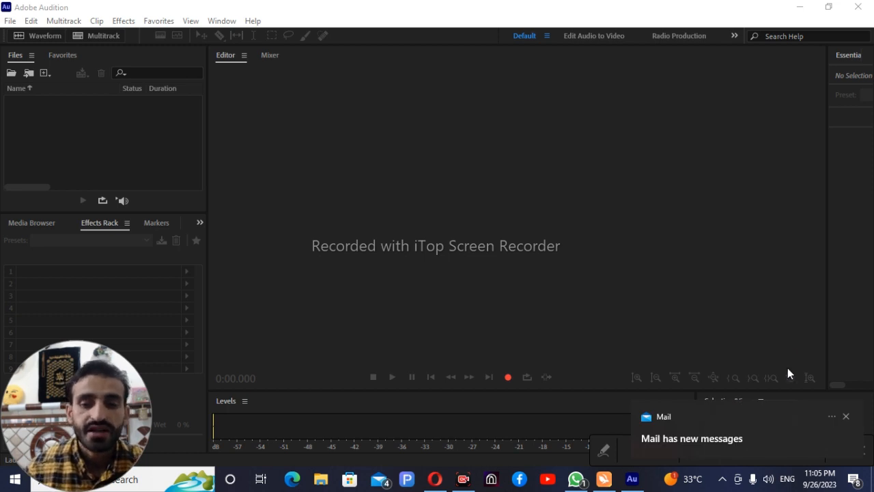
click(847, 417)
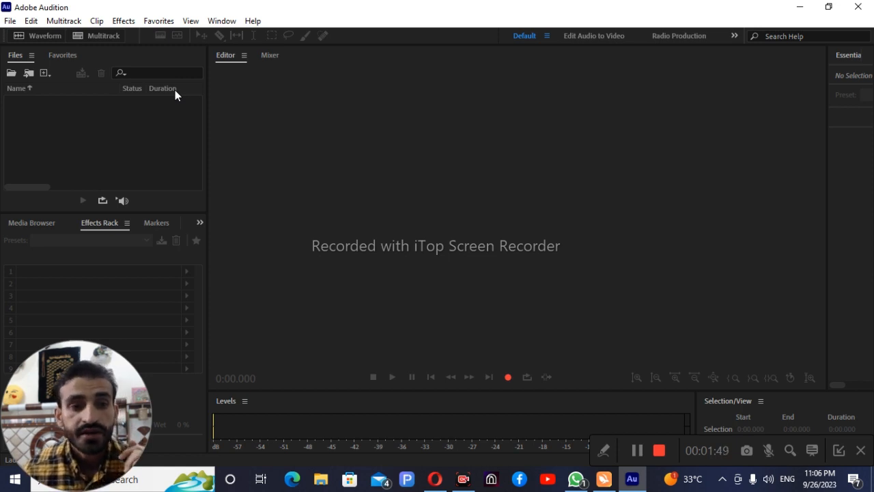
Open the audio file "Untitlsurah rhemaned 5" from Local Disk (E:) and dismiss the OneDrive backup notification.
click(10, 21)
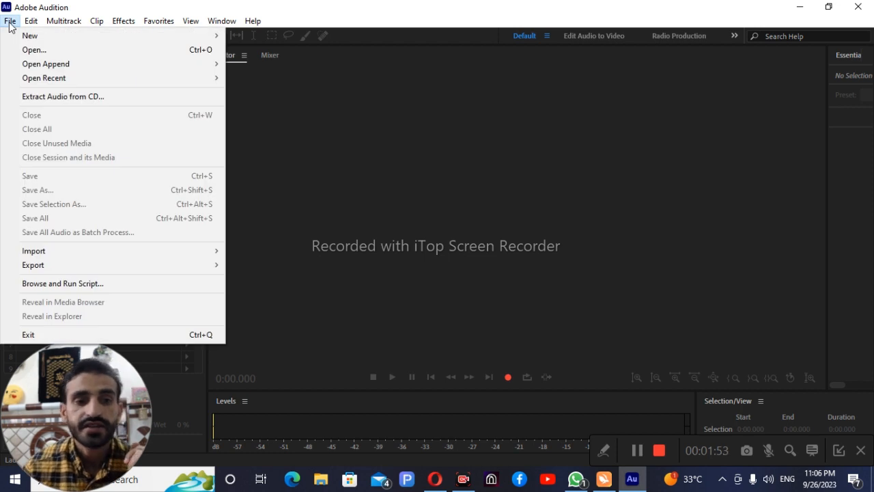
click(52, 50)
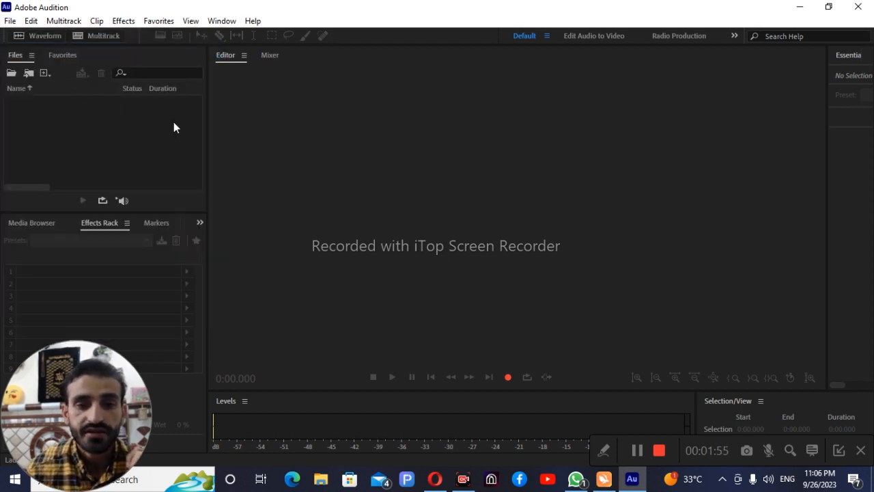
scroll(283, 164, down, 1)
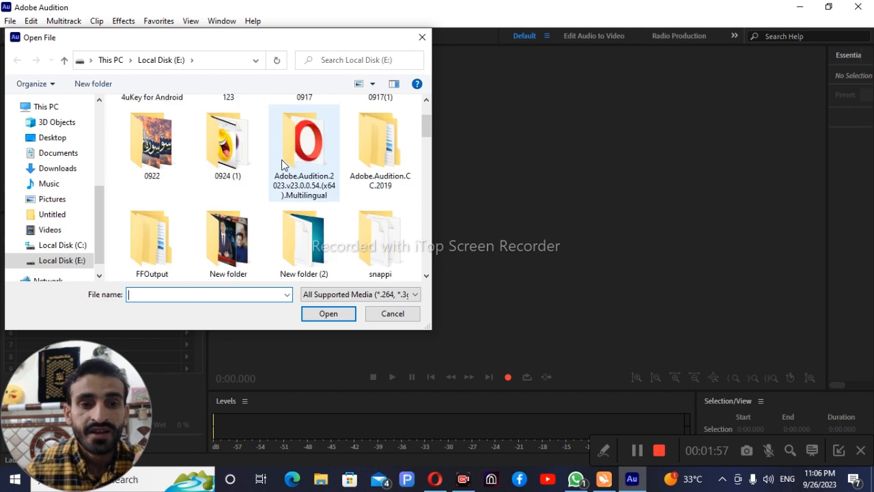
scroll(282, 164, down, 1)
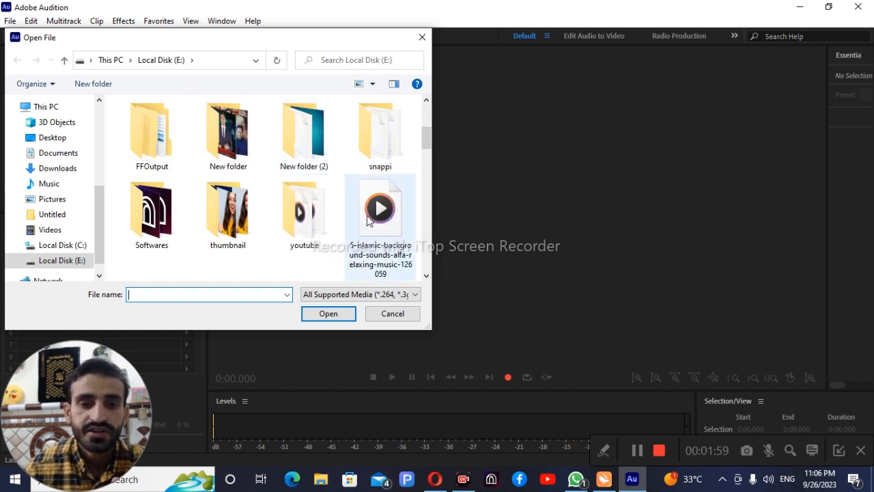
scroll(367, 219, down, 3)
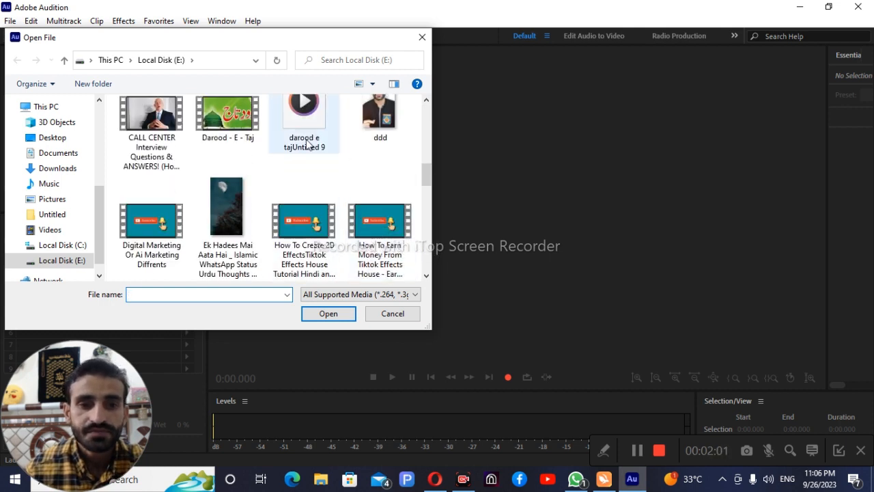
scroll(306, 144, down, 2)
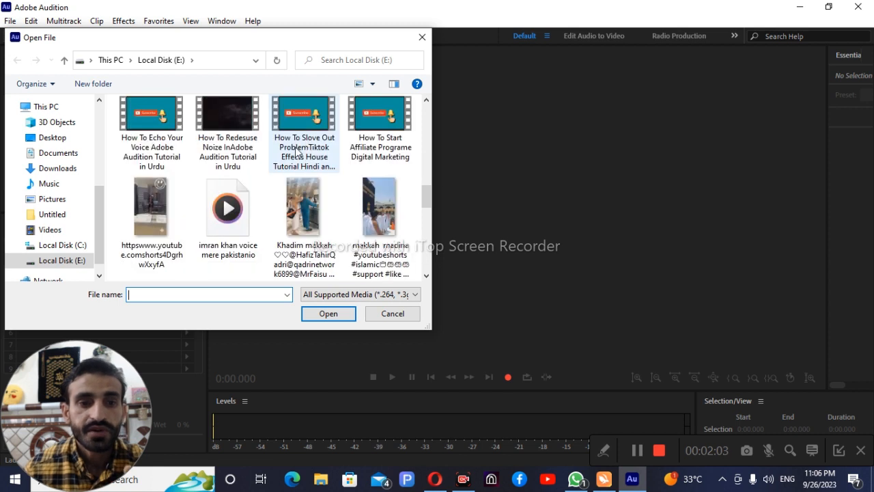
scroll(298, 154, down, 1)
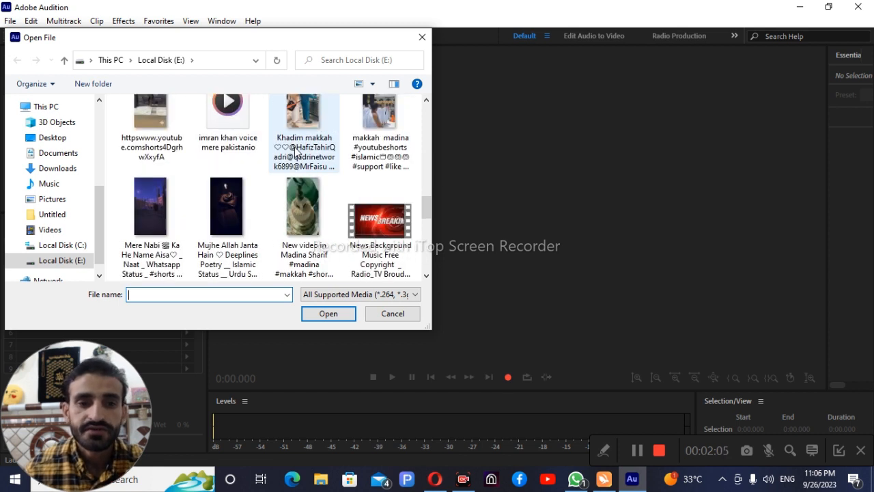
scroll(298, 154, down, 1)
scroll(297, 152, down, 1)
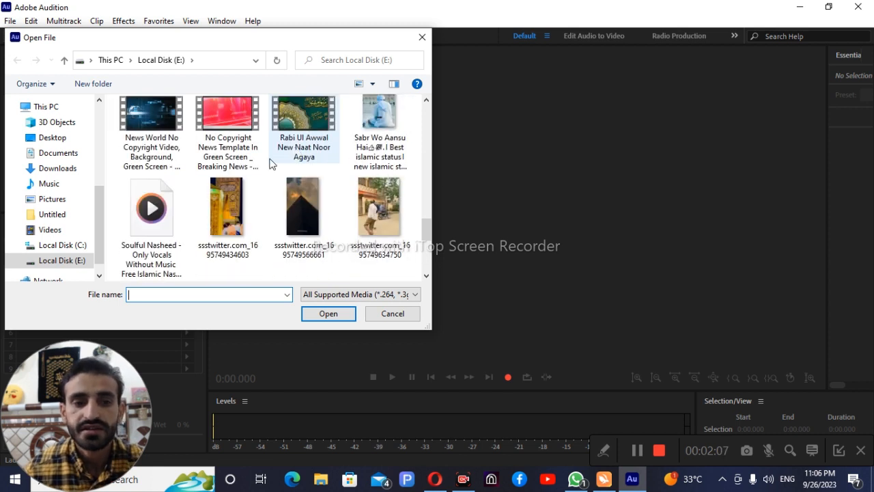
scroll(194, 215, down, 1)
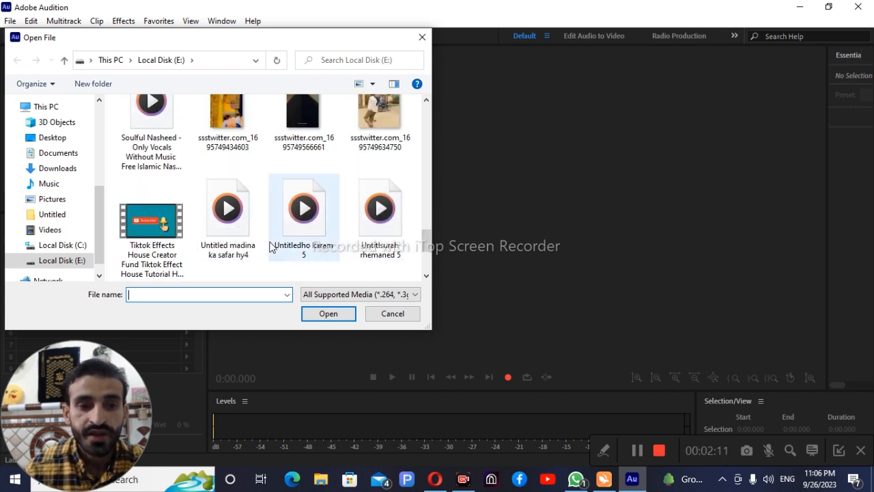
scroll(347, 218, down, 1)
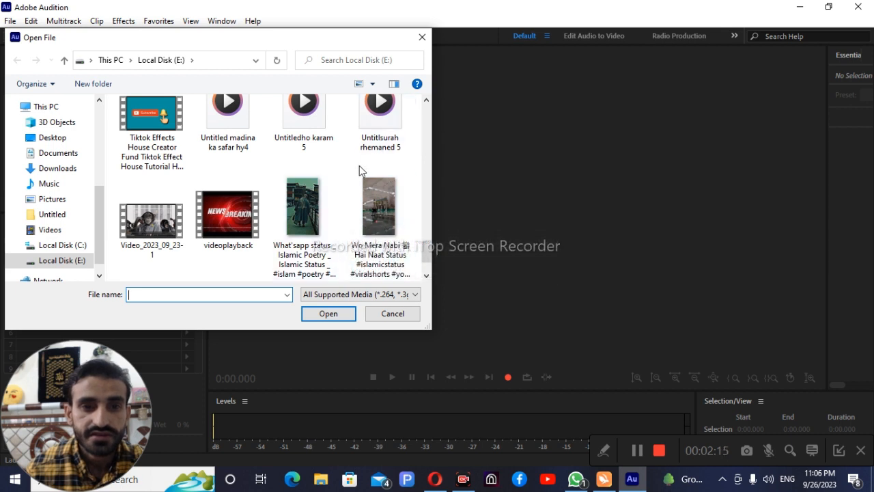
click(382, 129)
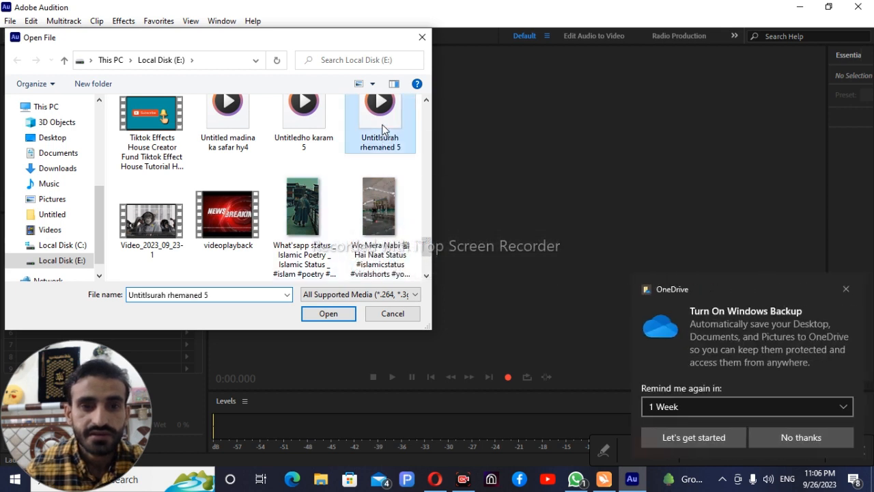
click(331, 316)
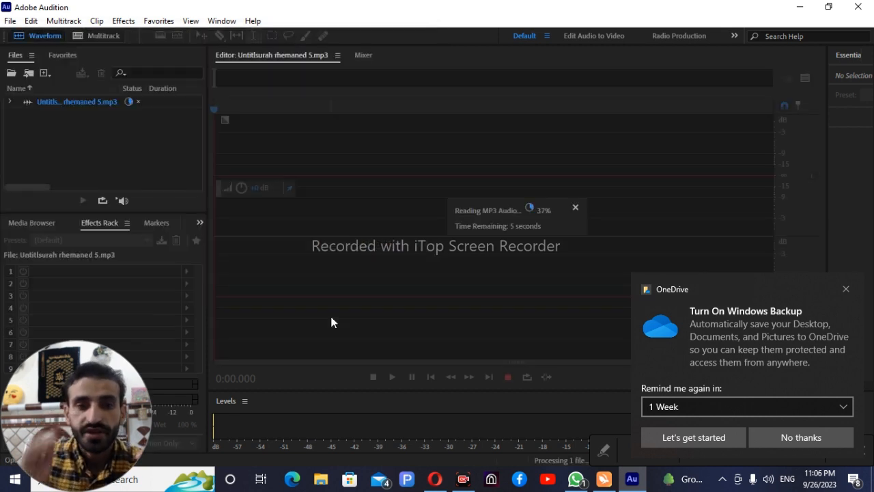
click(846, 289)
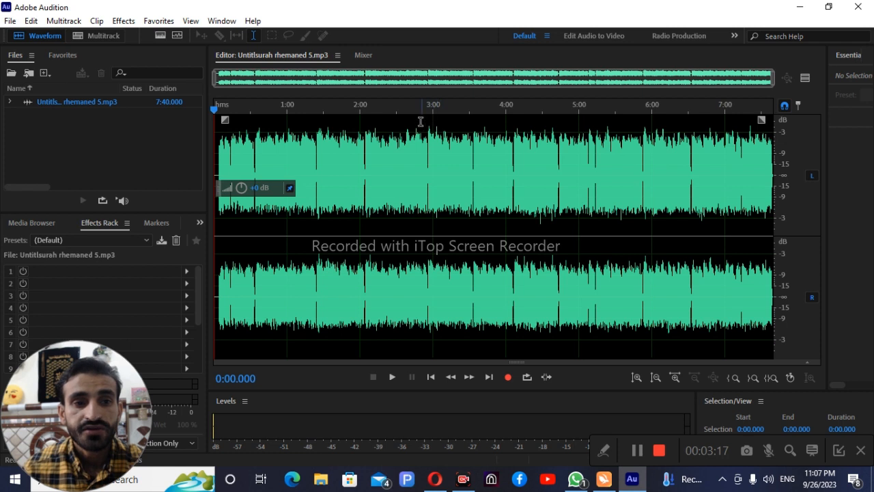
Play the opened recording from the beginning to listen to it, pausing playback.
click(392, 377)
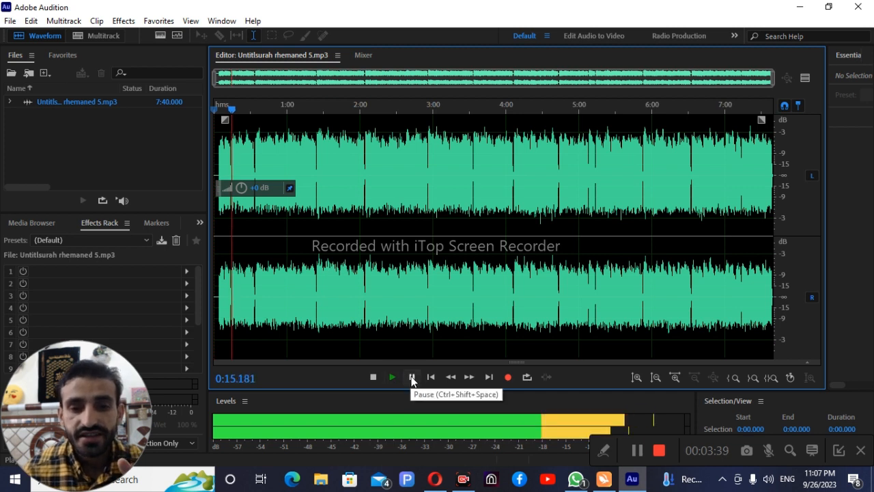
click(394, 377)
click(412, 377)
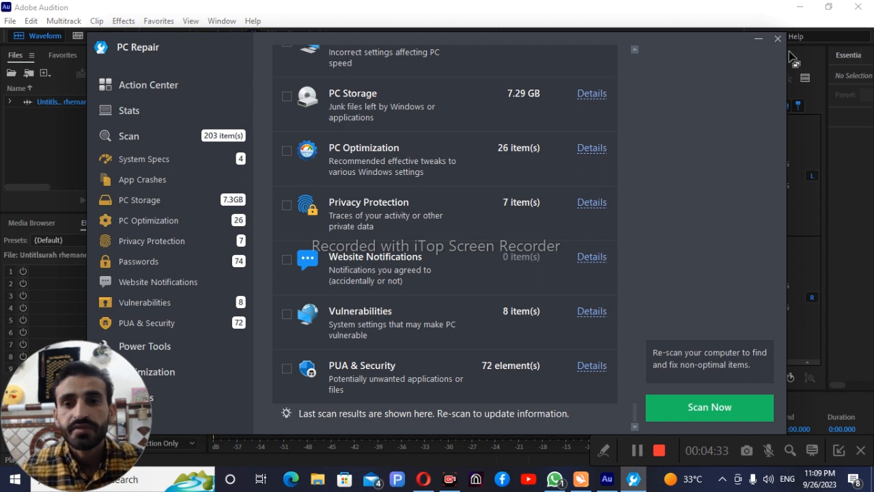
Close the Outbyte PC Repair window while leaving the program running in the background.
click(778, 39)
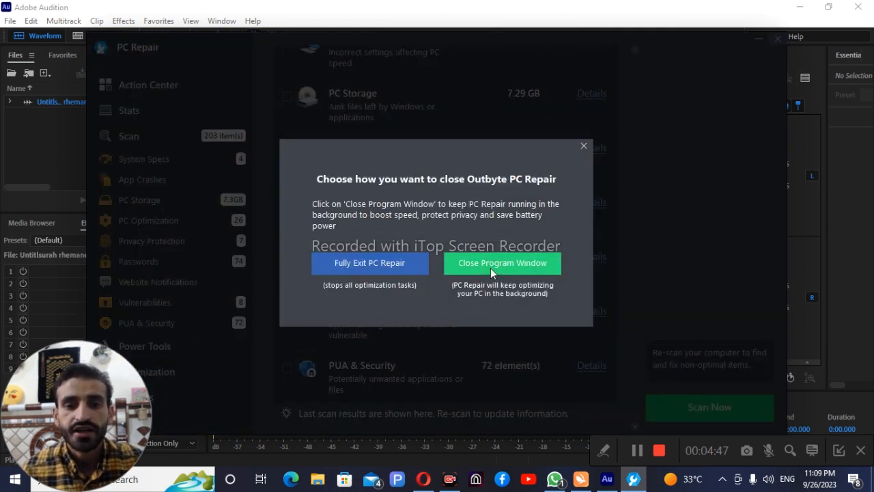
click(491, 268)
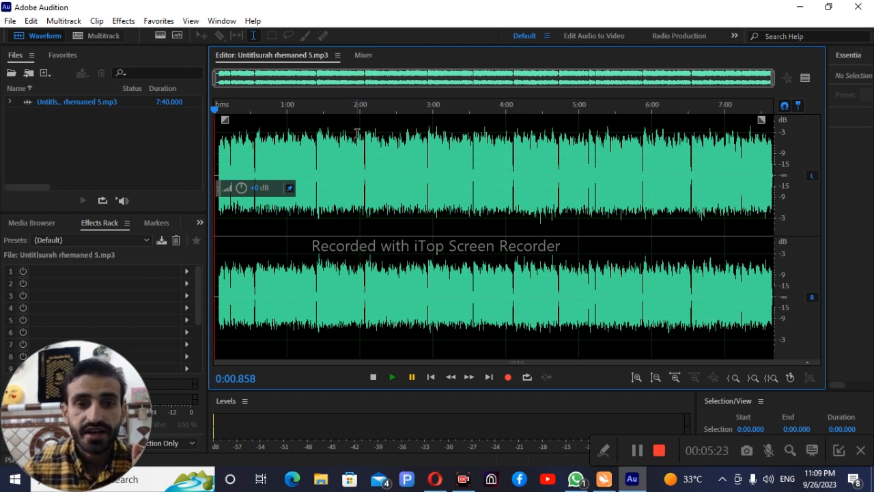
Select the entire waveform of the recording, and clear the selection again.
key(ctrl+a)
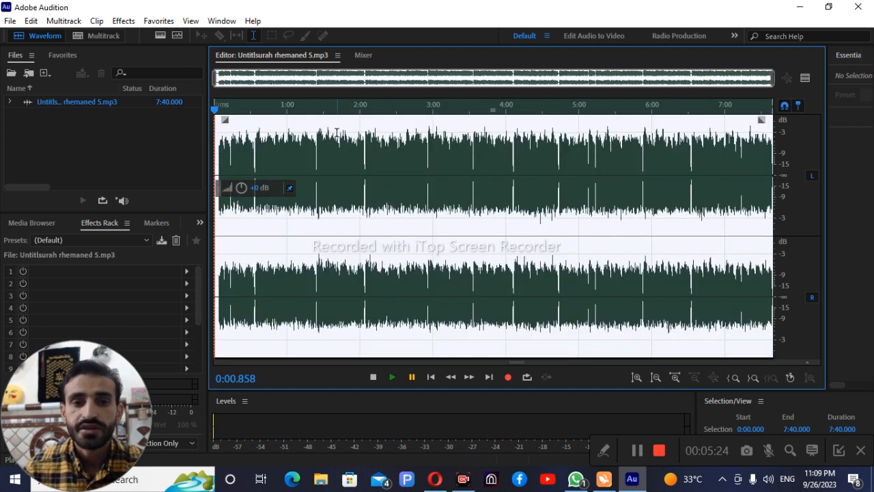
click(252, 128)
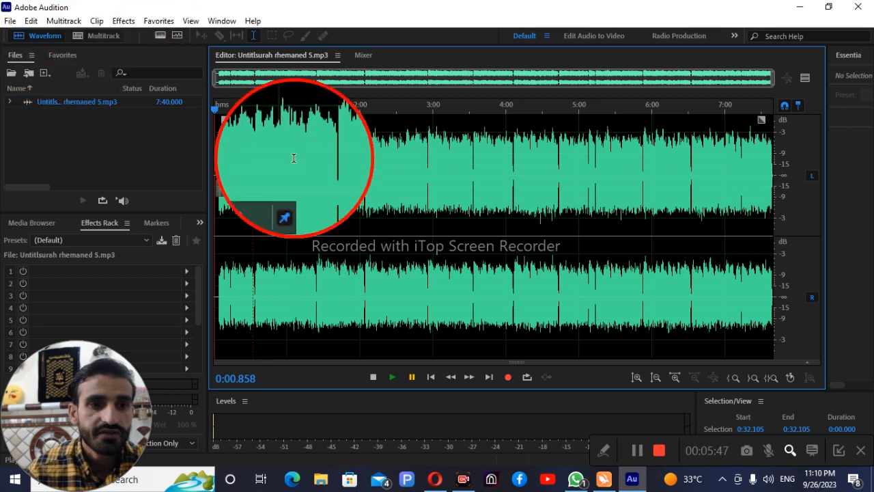
Start a new multitrack session and name it "Surah Rheman Session 15".
click(102, 36)
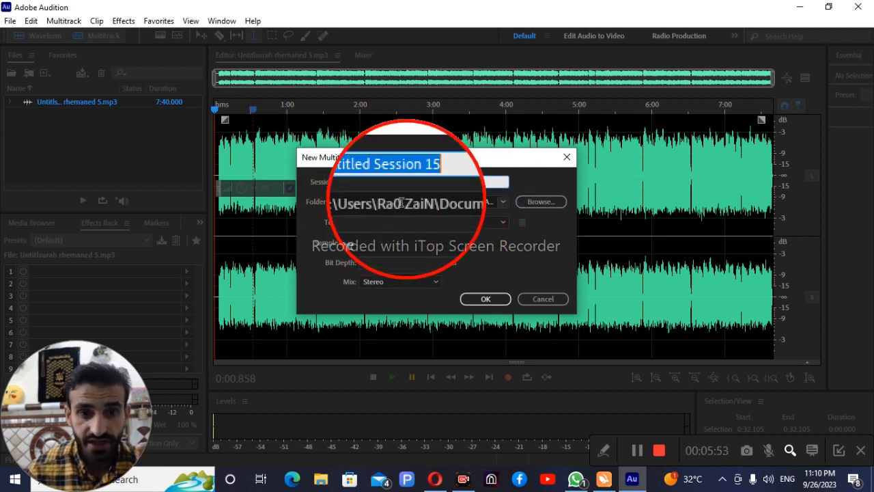
click(388, 181)
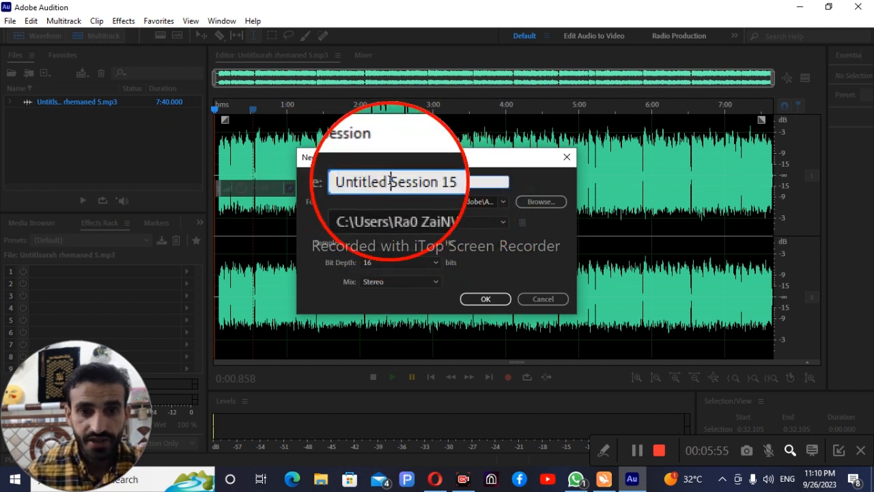
key(BackSpace)
key(BackSpace)
key(BackSpace)
key(BackSpace)
key(BackSpace)
key(BackSpace)
key(BackSpace)
key(BackSpace)
key(BackSpace)
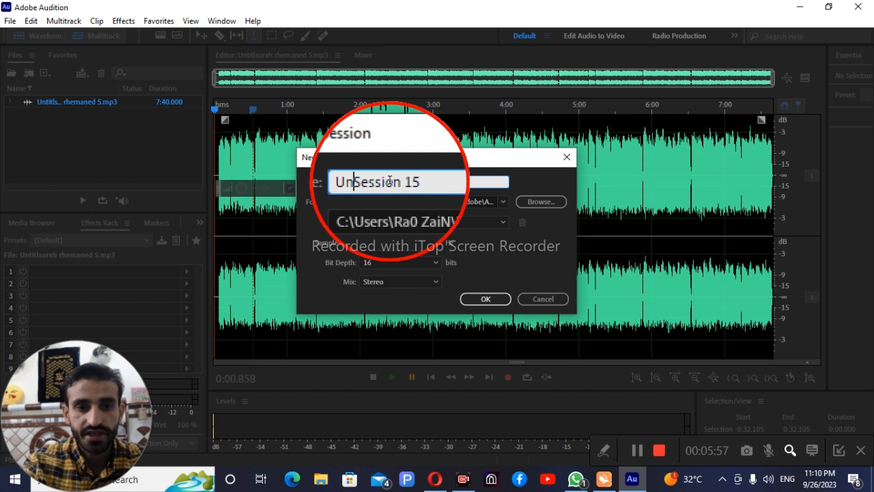
text(Surah Rhe)
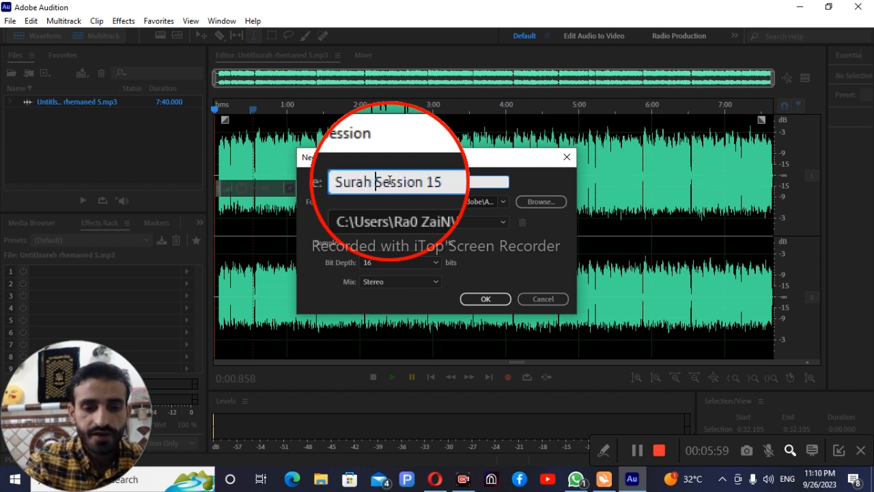
text(man)
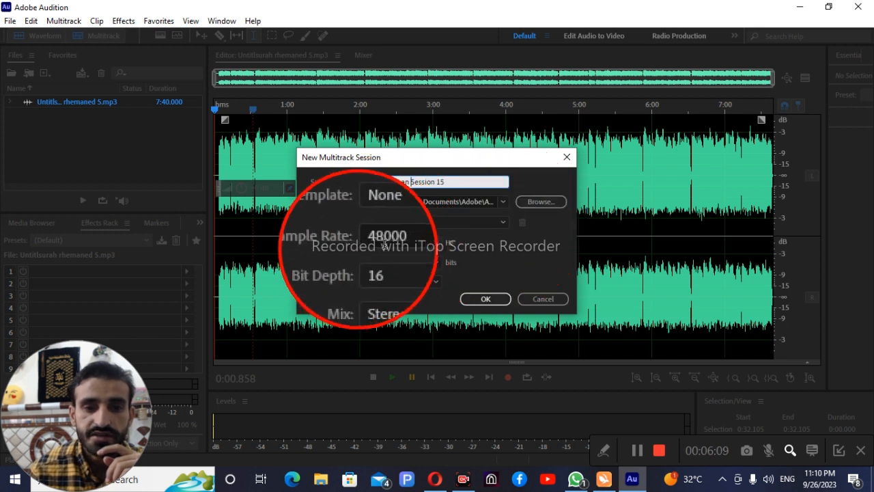
Set the new session's sample rate to 44100 Hz, keep the bit depth at 16, and create the session.
click(439, 243)
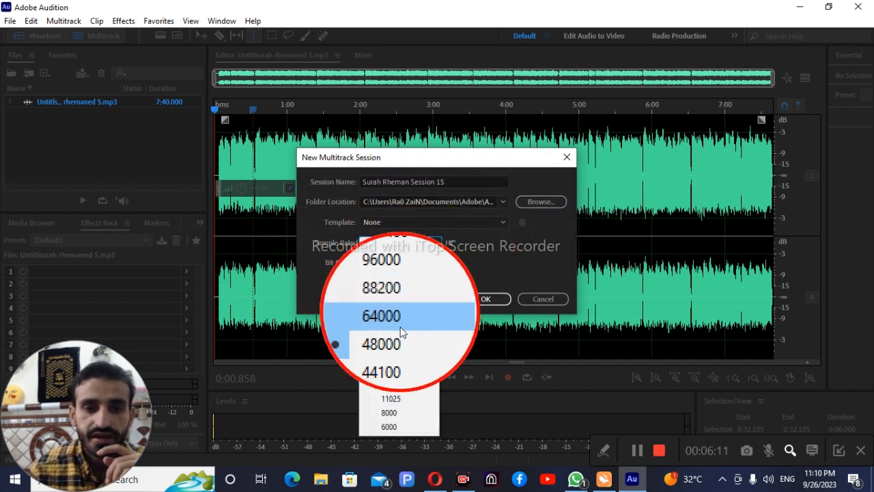
click(396, 340)
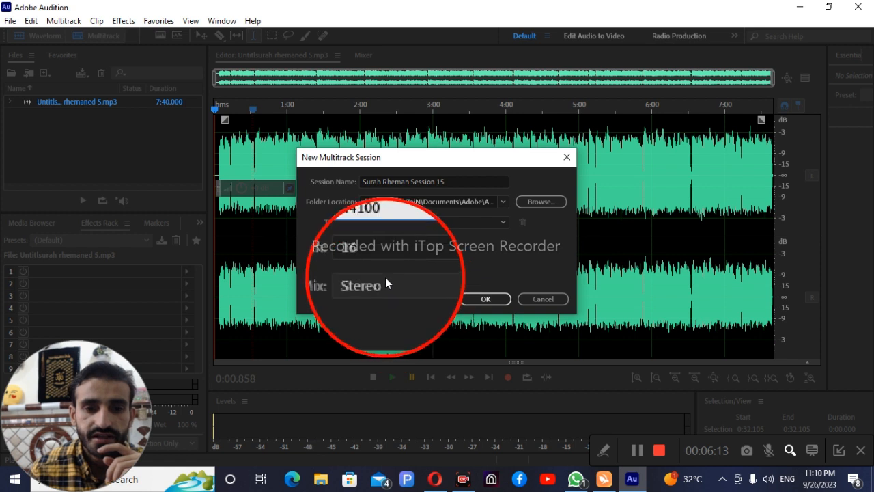
click(432, 265)
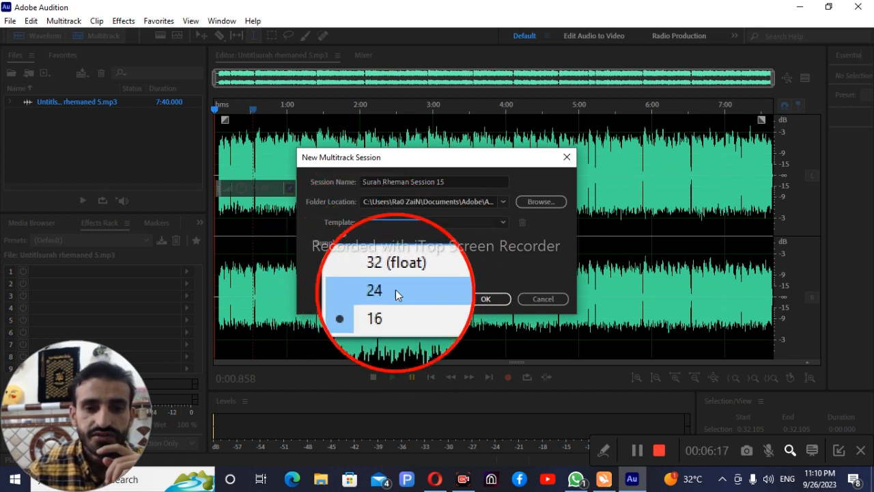
click(329, 280)
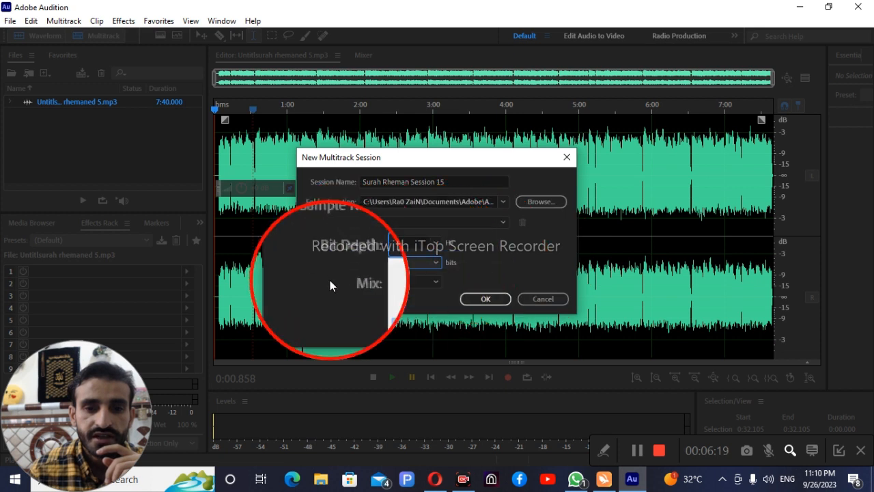
click(490, 299)
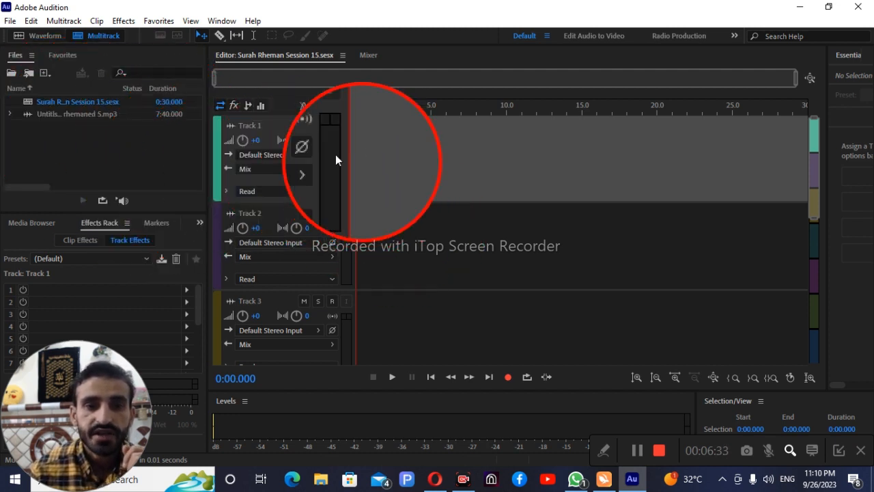
Look through the multitrack session's tracks down to the Mix track.
click(790, 450)
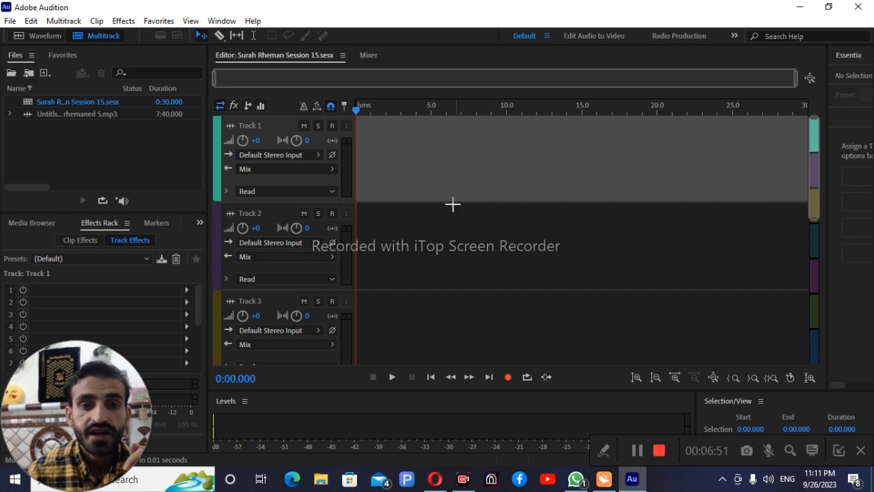
scroll(442, 197, down, 5)
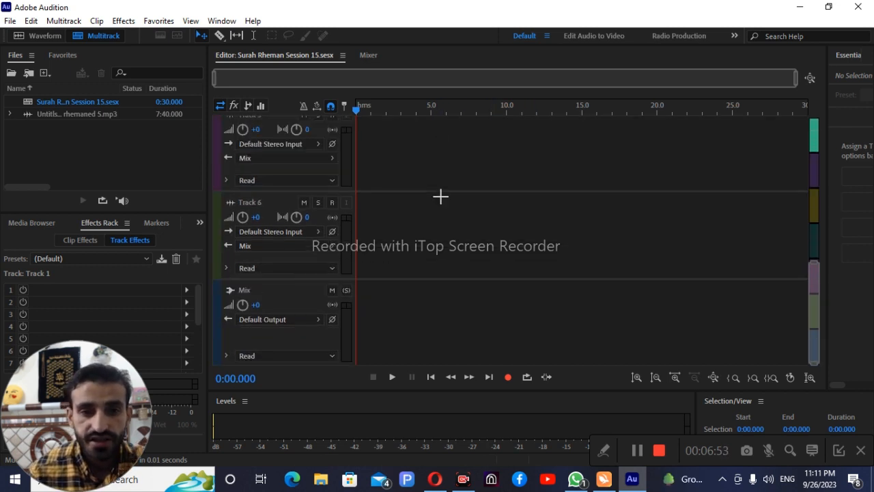
scroll(441, 197, up, 3)
scroll(441, 197, down, 2)
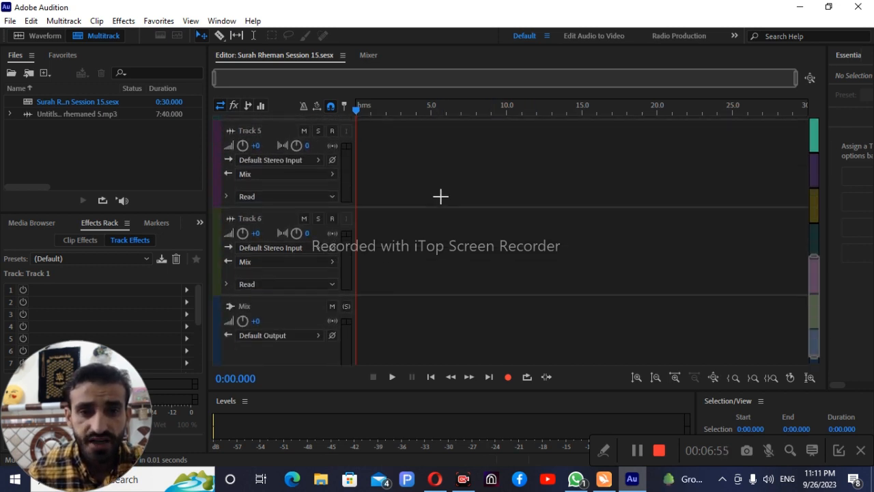
Open the audio file 5-islamic-background-sounds-alfa-relaxing-music-126059 from Local Disk (E:).
scroll(440, 197, up, 5)
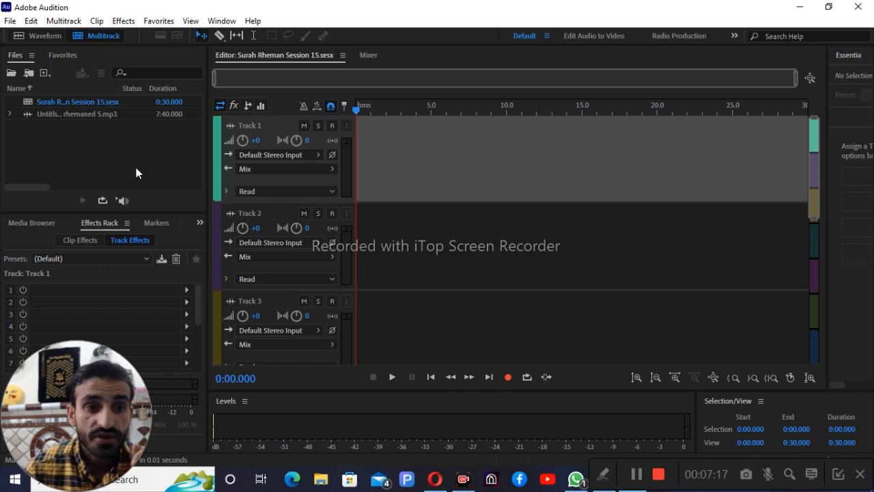
click(10, 21)
click(41, 51)
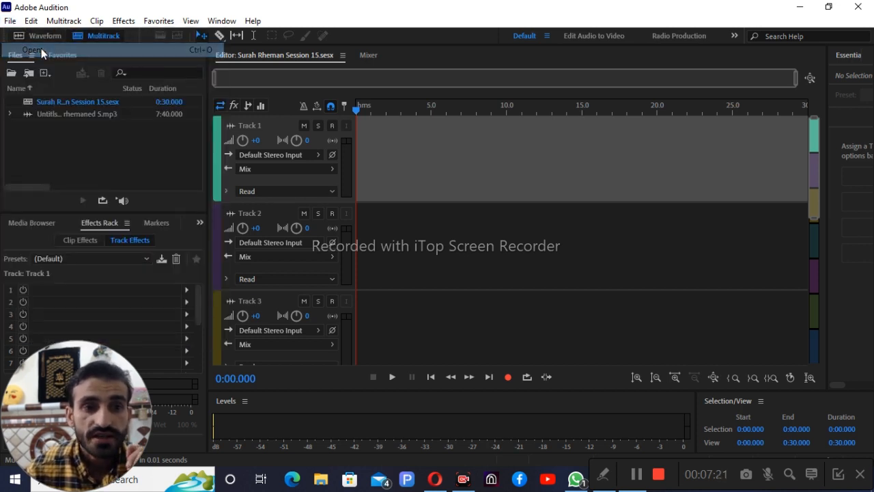
scroll(294, 187, down, 3)
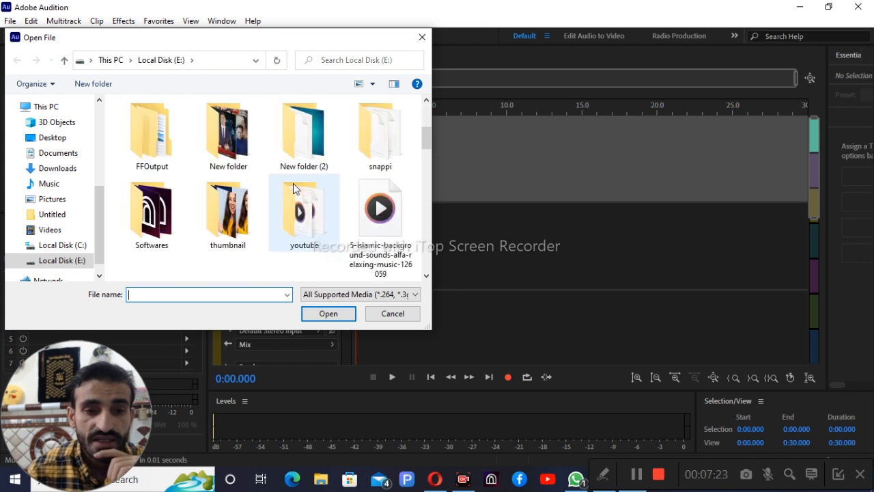
scroll(293, 187, down, 5)
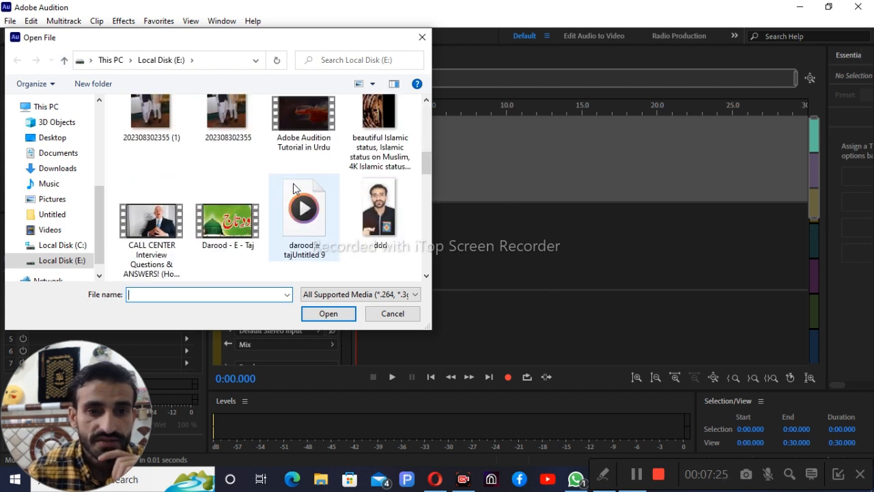
scroll(294, 188, down, 2)
scroll(284, 189, down, 5)
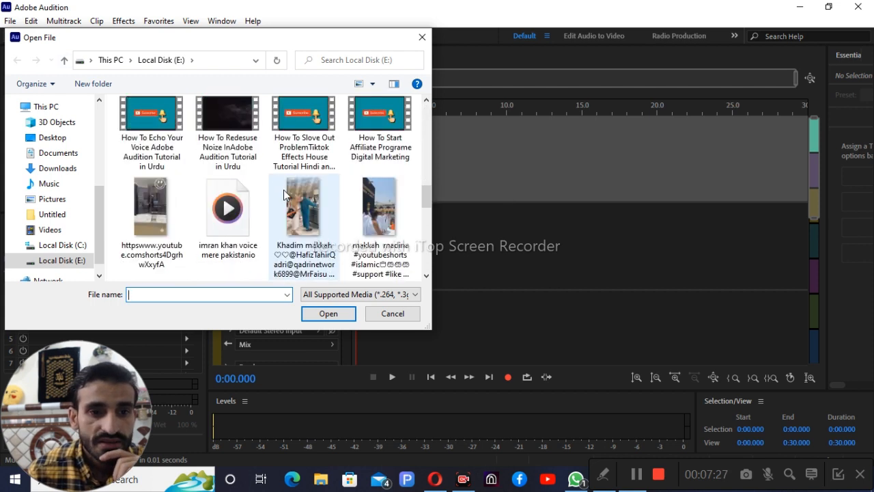
scroll(284, 190, down, 3)
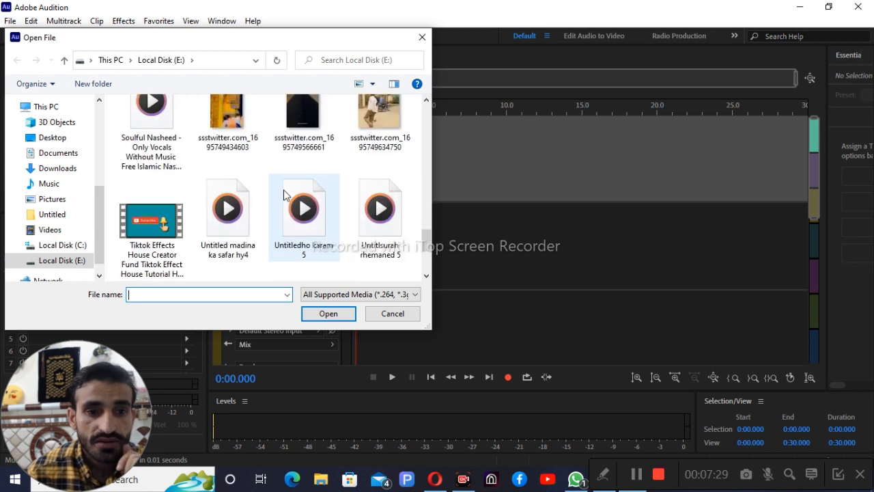
scroll(274, 202, down, 1)
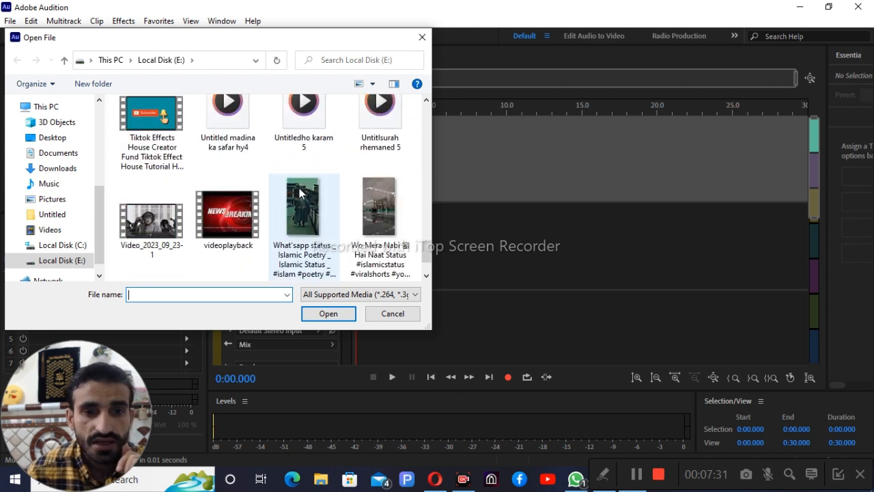
scroll(283, 198, down, 1)
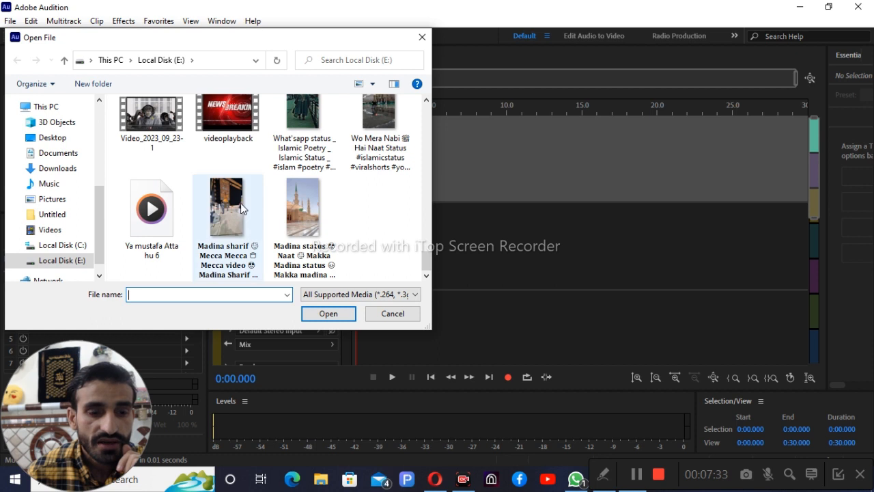
scroll(271, 203, up, 1)
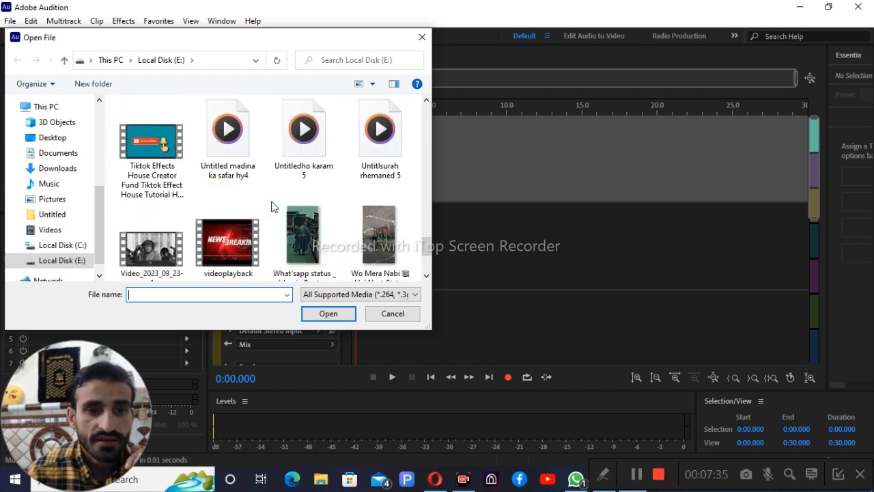
scroll(246, 176, up, 1)
scroll(266, 175, down, 2)
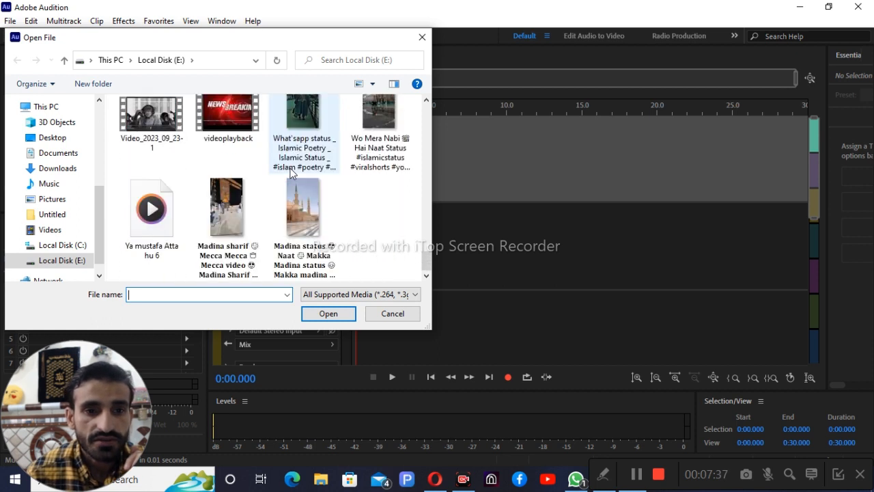
scroll(290, 173, up, 3)
scroll(301, 184, up, 6)
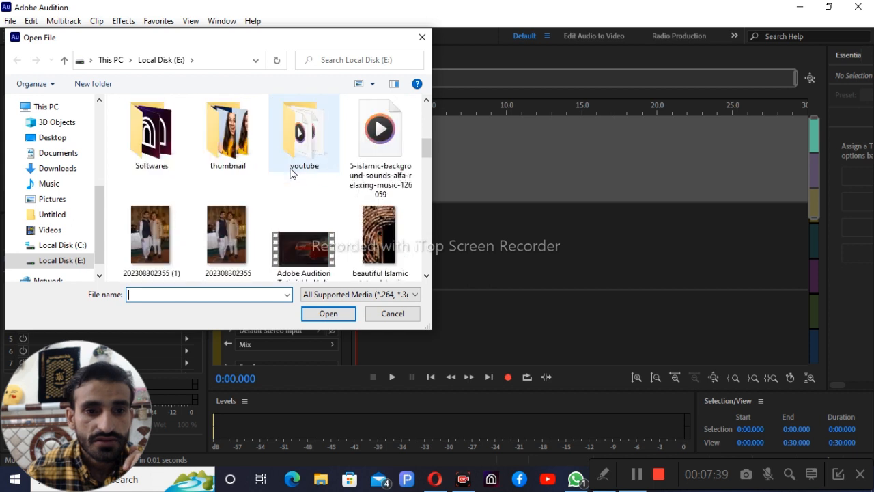
scroll(314, 197, up, 1)
scroll(337, 195, down, 1)
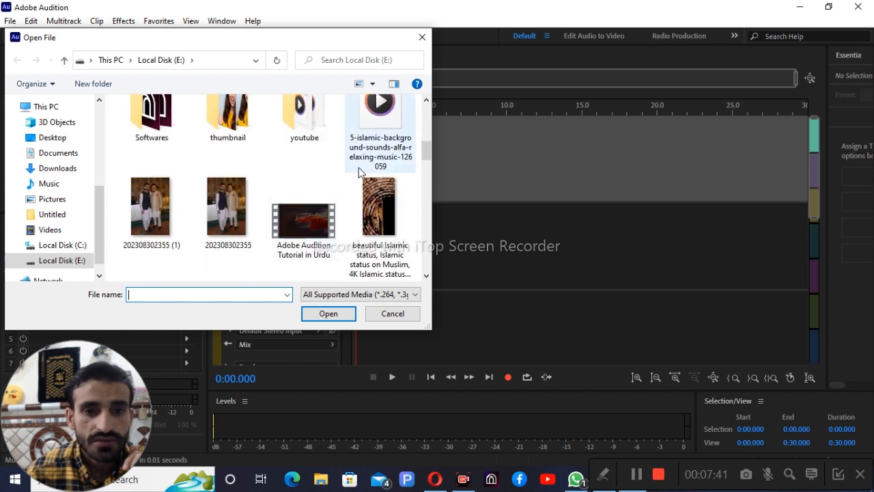
click(383, 150)
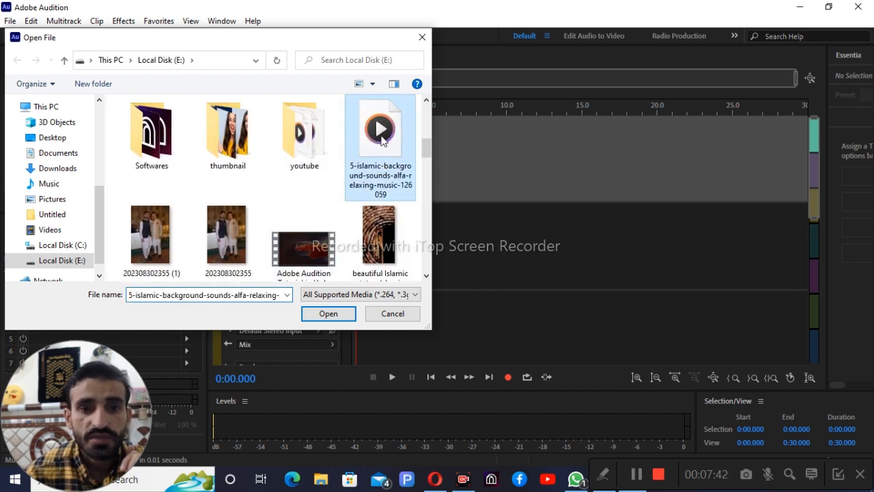
click(338, 315)
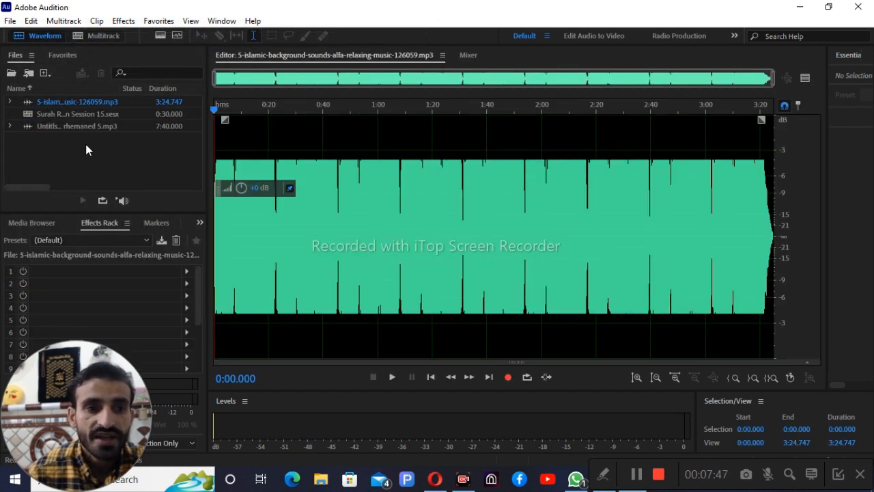
Return to Surah Rheman Session 15 and place the Surah recitation recording at the start of Track 1.
click(70, 114)
double_click(71, 113)
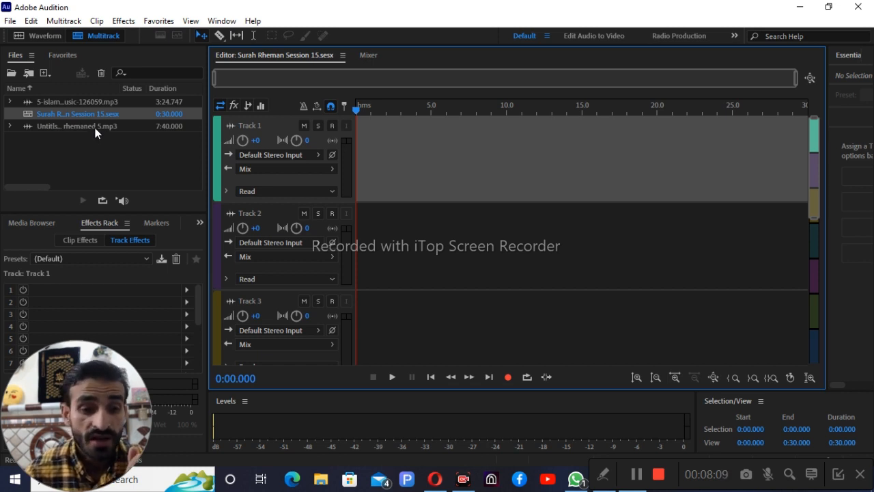
click(71, 155)
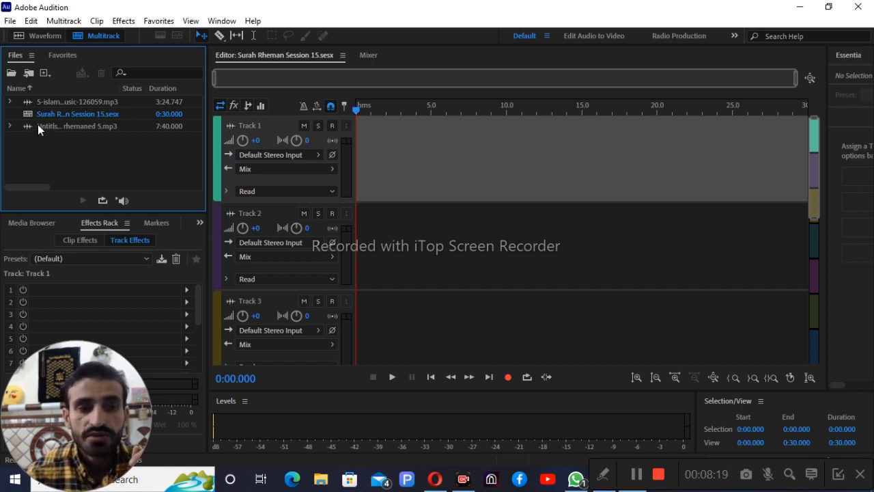
drag(40, 123, 355, 139)
click(497, 270)
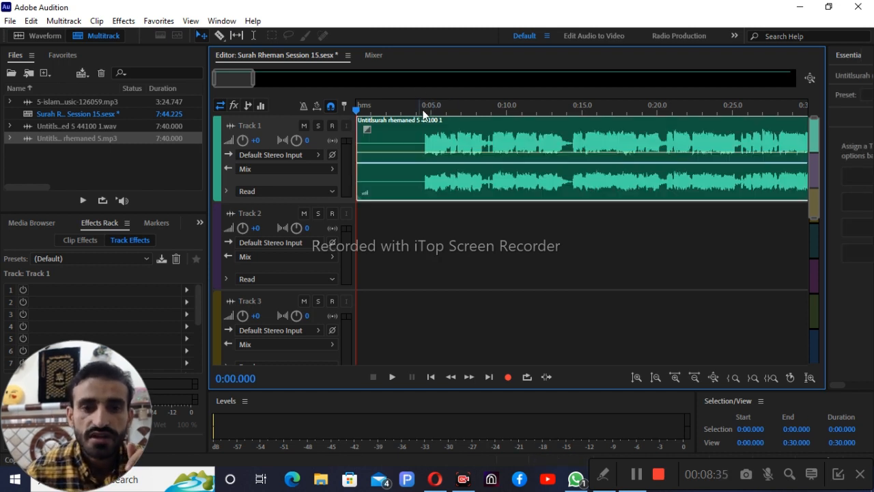
key(space)
key(space)
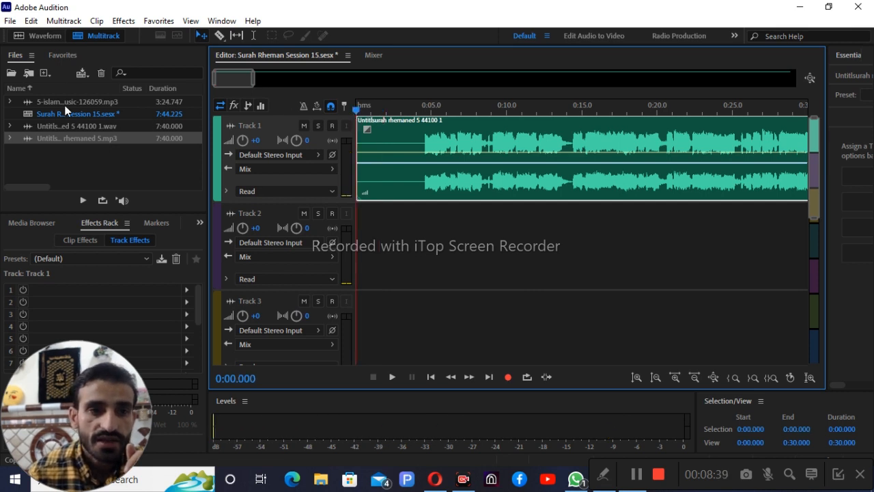
Place the Islamic background music at the start of Track 2, beneath the recitation.
drag(52, 101, 353, 224)
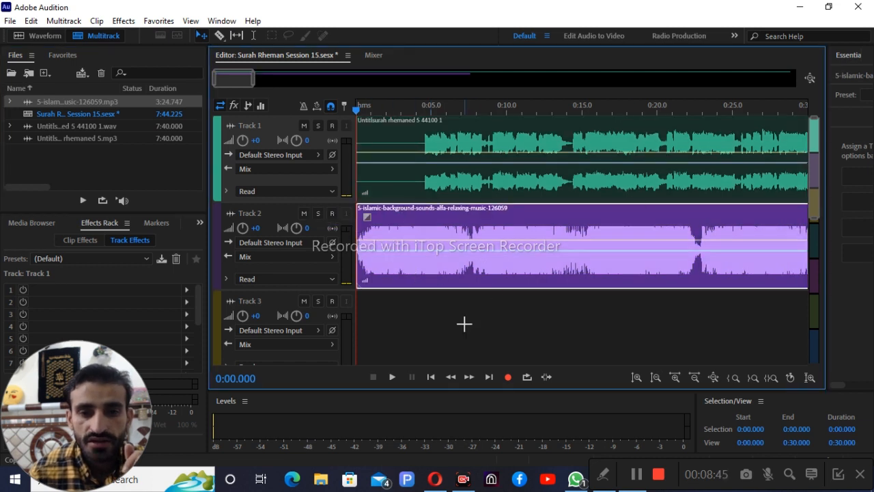
drag(412, 264, 412, 349)
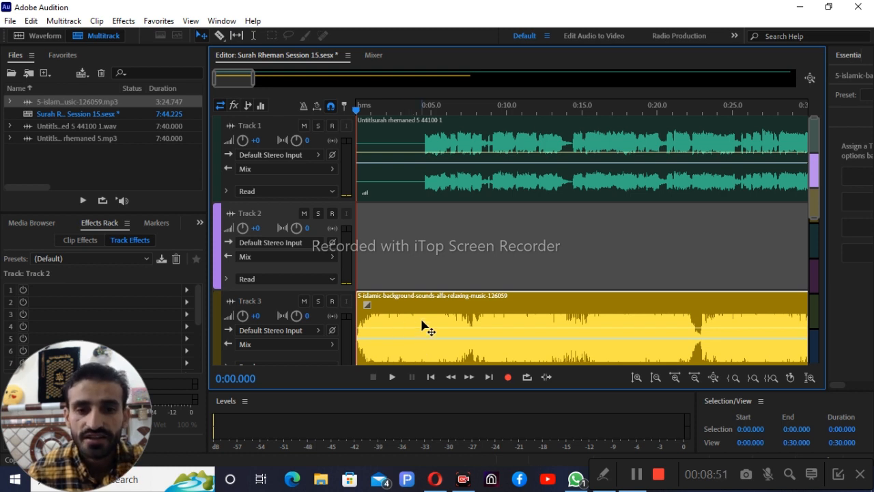
drag(421, 325, 425, 254)
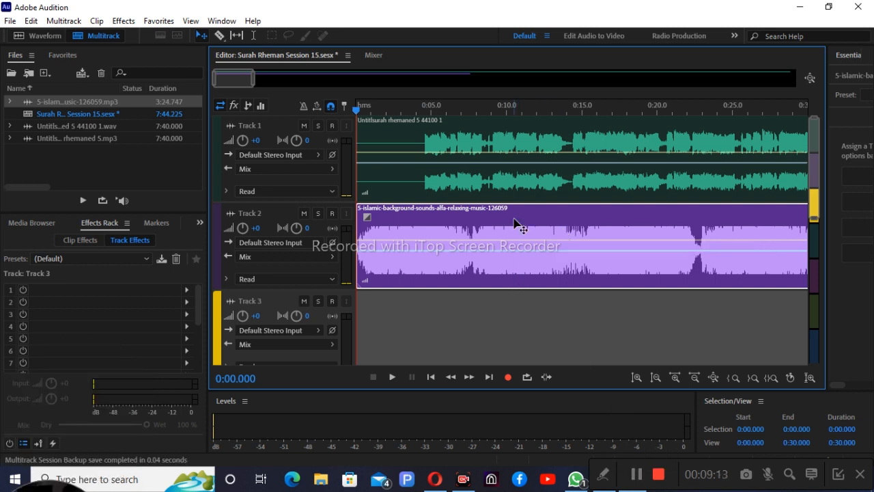
click(533, 268)
mouse_move(533, 268)
mouse_down()
mouse_move(531, 298)
mouse_move(533, 263)
mouse_up()
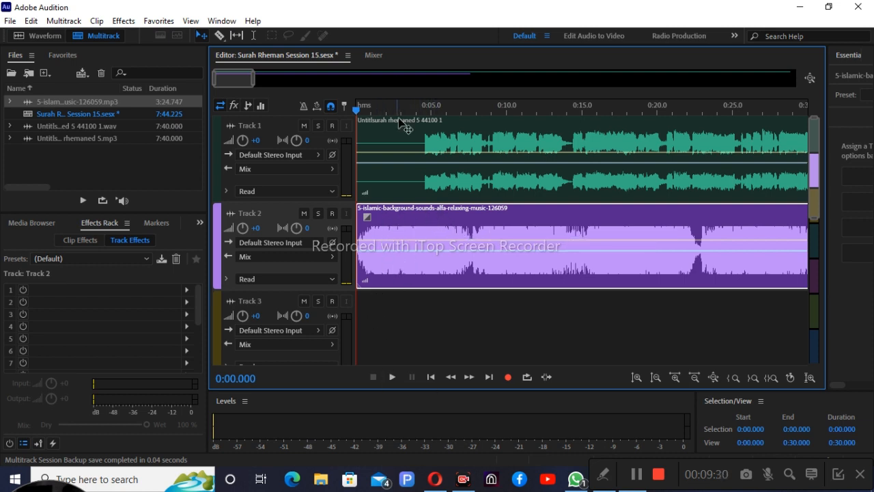
Set the playhead to about 0:00.934, and shift the Track 2 music clip about 4 seconds later and back to the start.
drag(372, 110, 401, 125)
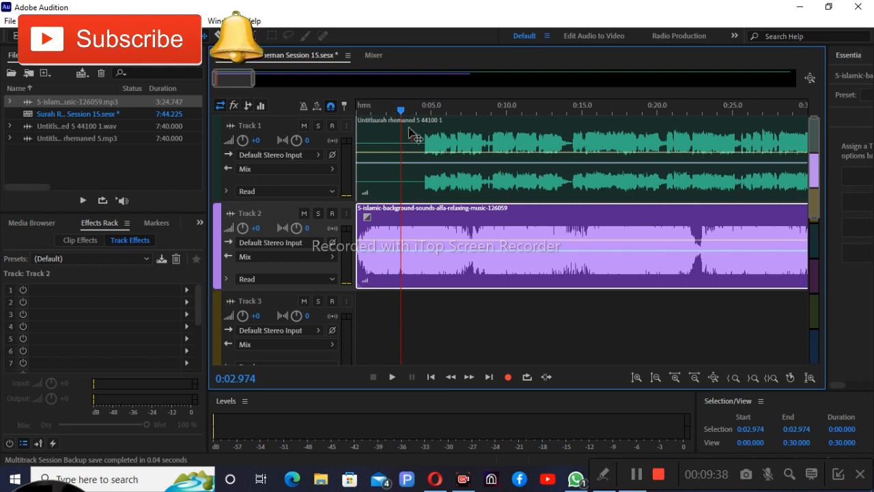
drag(397, 121, 370, 112)
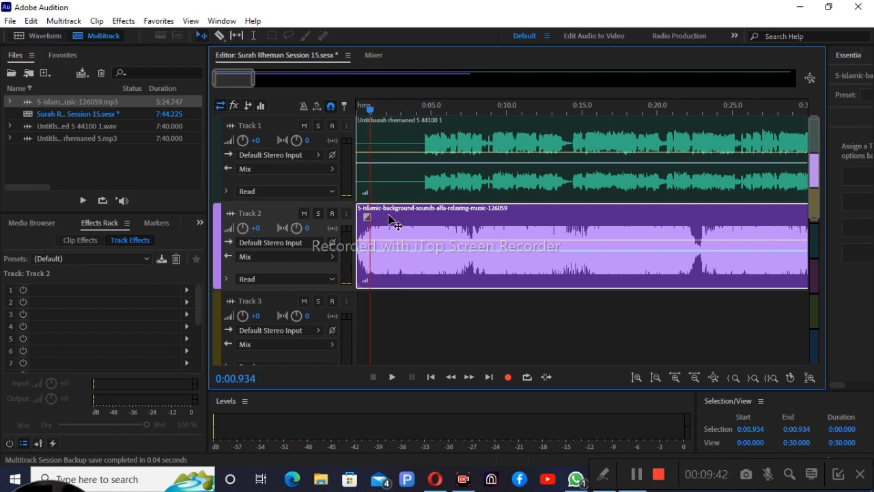
drag(390, 219, 449, 218)
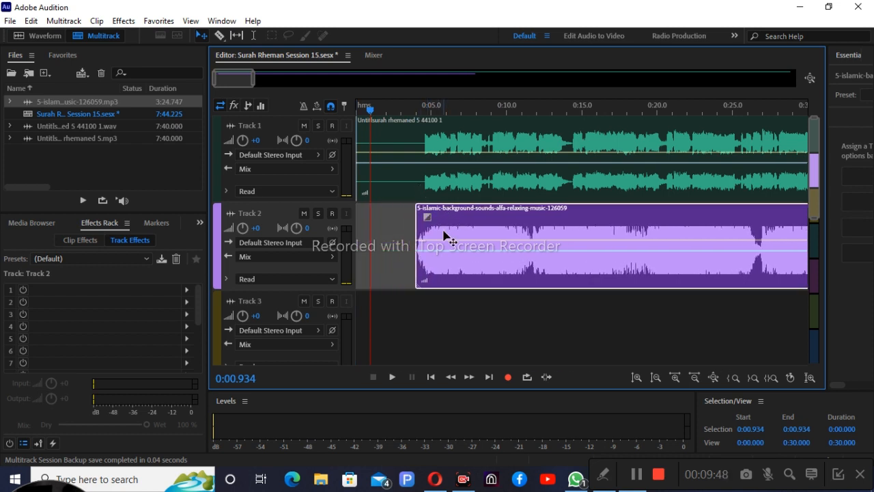
drag(447, 228, 369, 217)
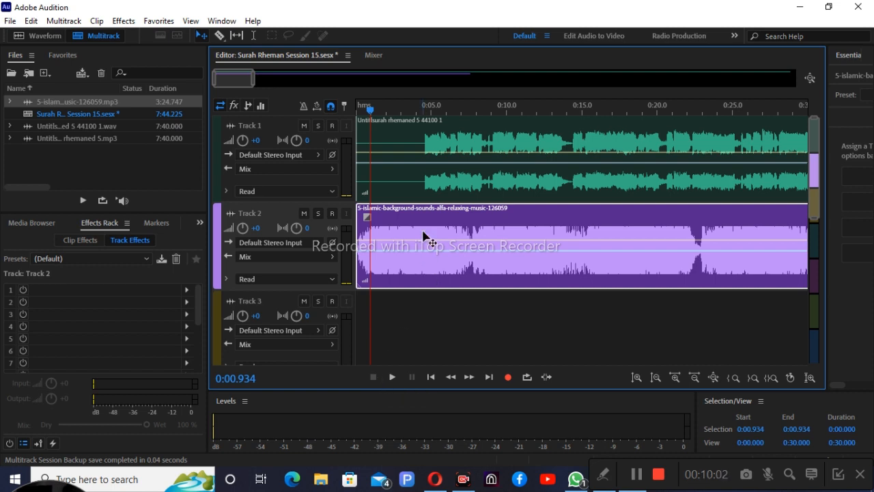
Lower the volume envelope of the background music clip on Track 2 to near the clip's lower edge.
click(441, 156)
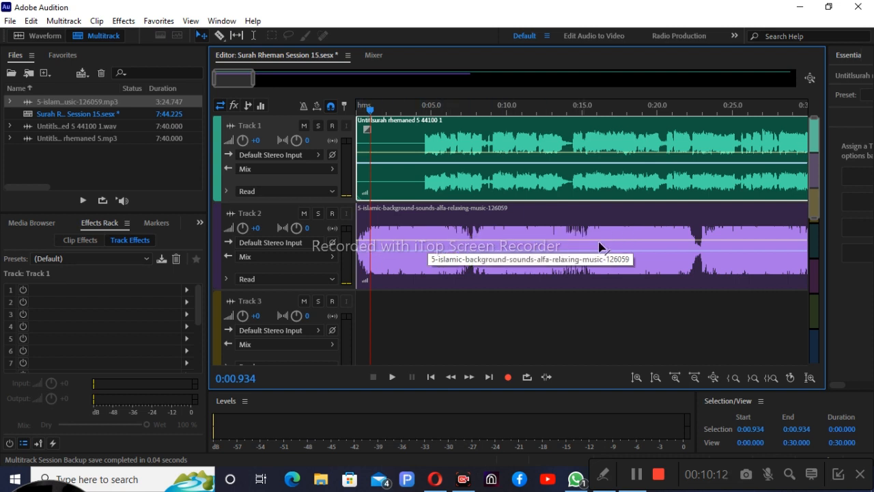
click(414, 245)
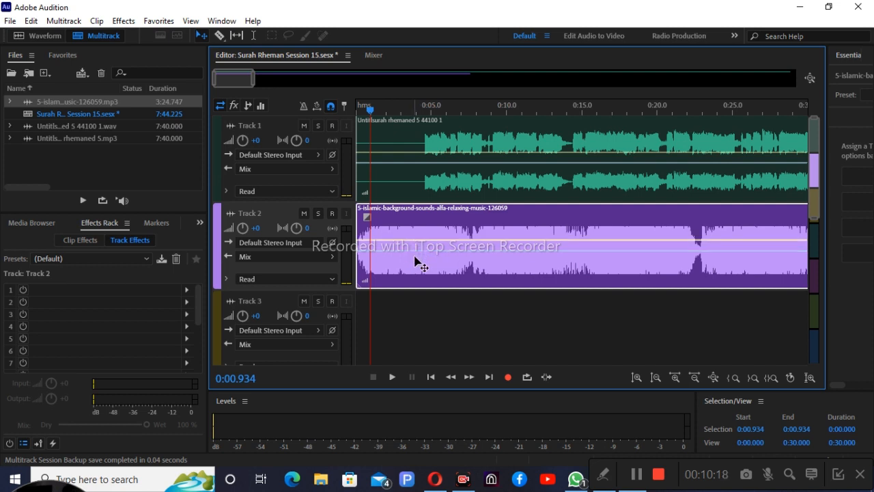
drag(413, 239, 415, 272)
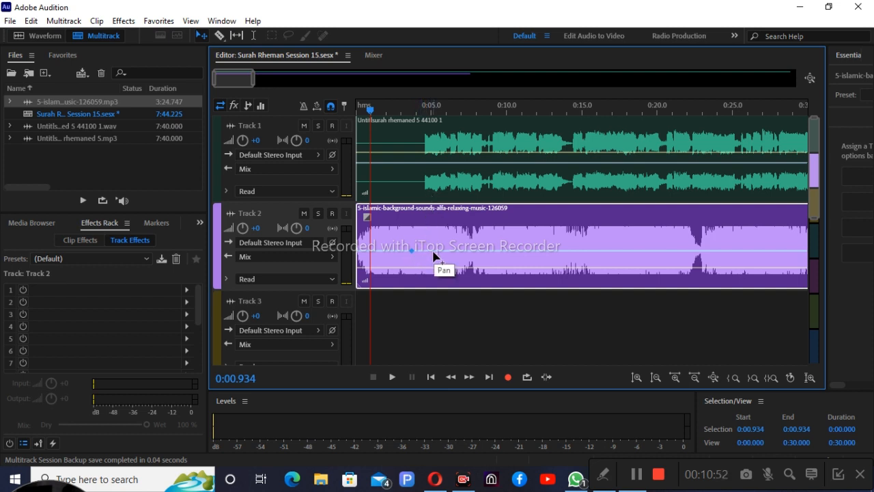
Add pan keyframes to the music clip, lowering the pan line at about 4.5 seconds and raising it at about 8 seconds.
drag(436, 252, 425, 268)
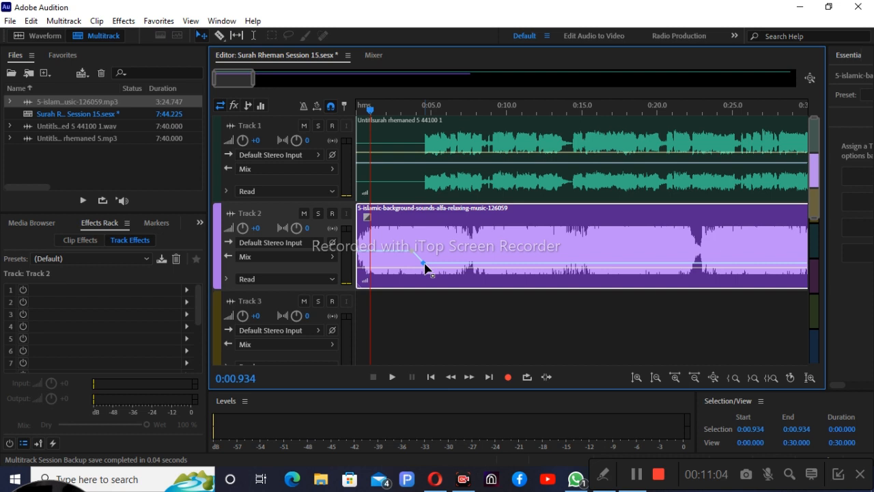
click(477, 263)
drag(480, 266, 478, 247)
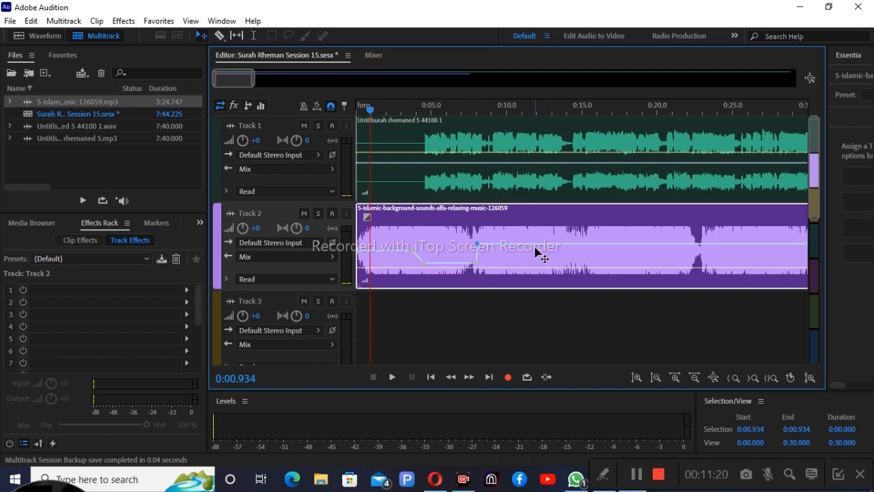
Play both tracks together, pause the playback, and move the playhead to about 0:04.801.
click(393, 378)
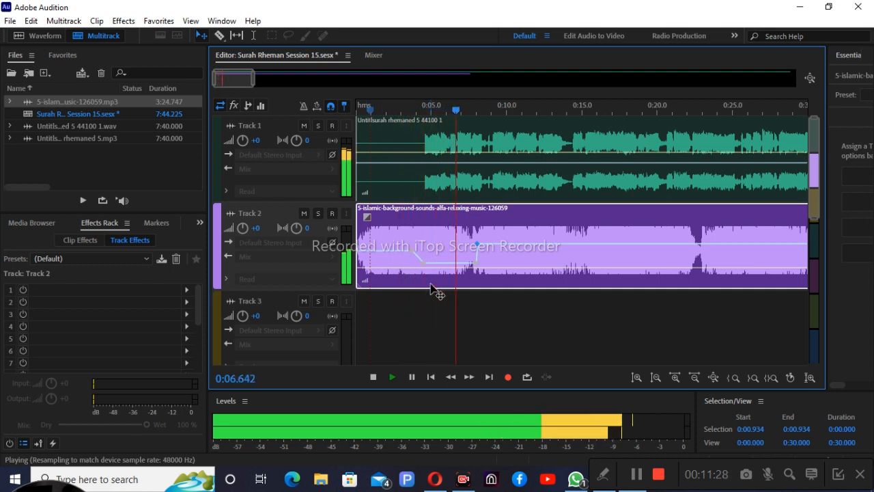
click(416, 378)
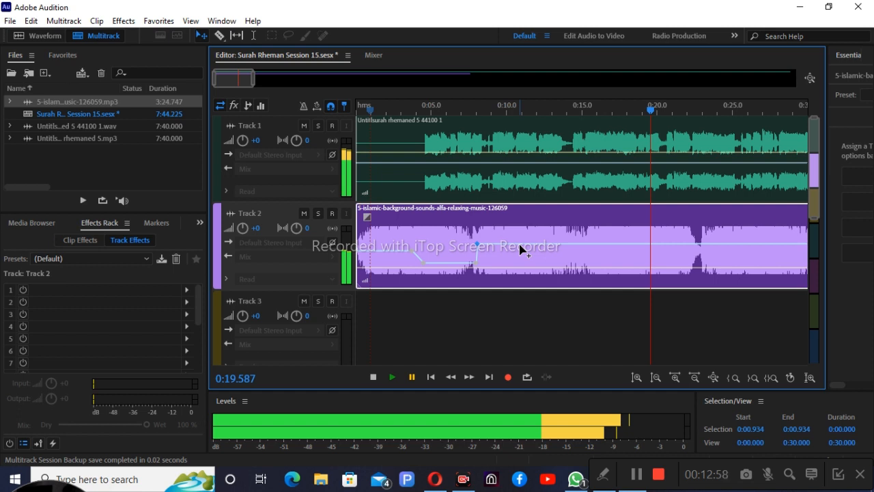
drag(414, 110, 429, 111)
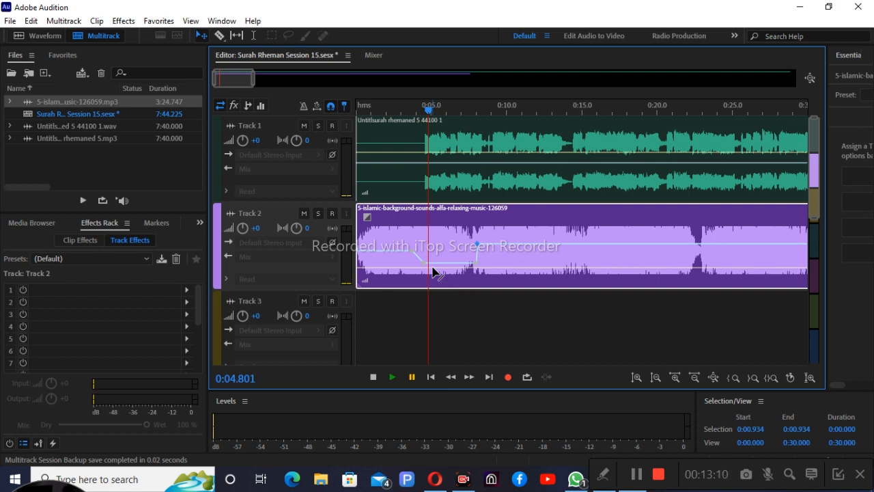
scroll(436, 267, down, 2)
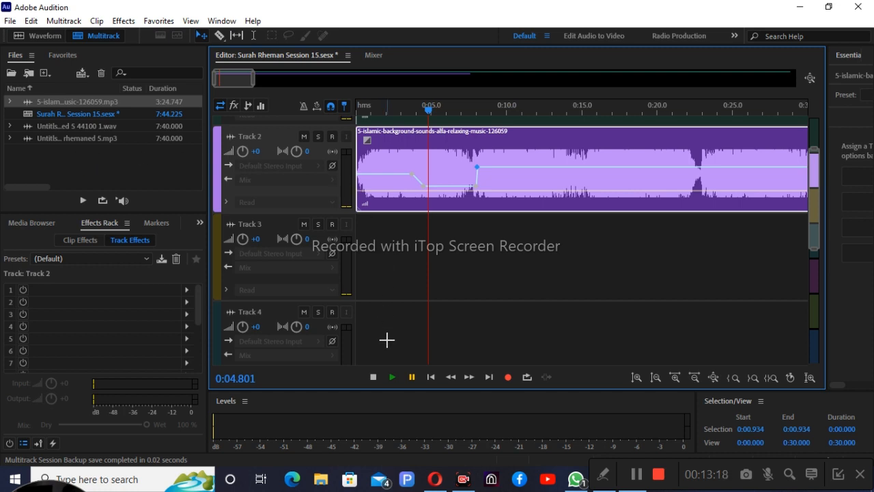
Select the recitation clip on Track 1 and the music clip on Track 2, and mix them down to a new file.
scroll(387, 340, down, 2)
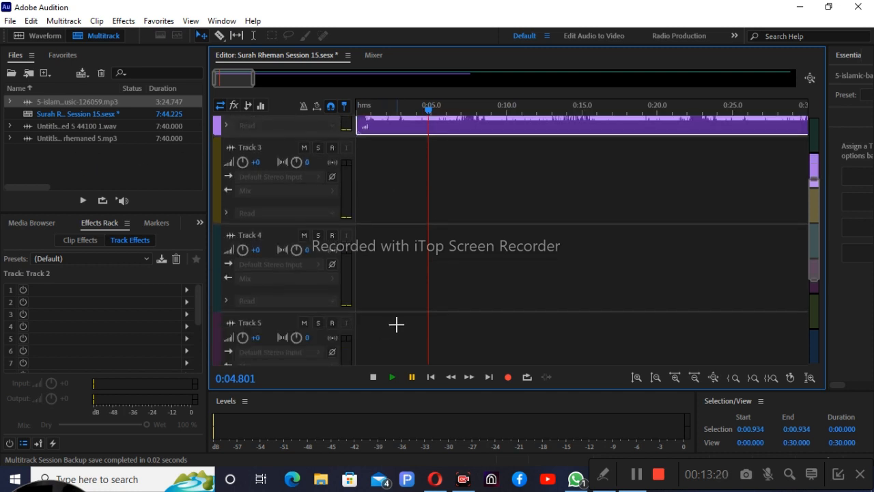
scroll(529, 239, up, 1)
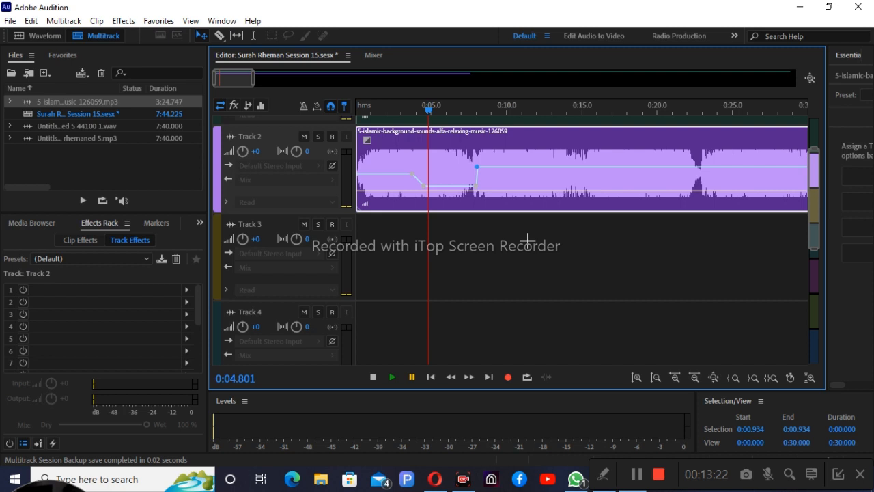
scroll(528, 240, up, 1)
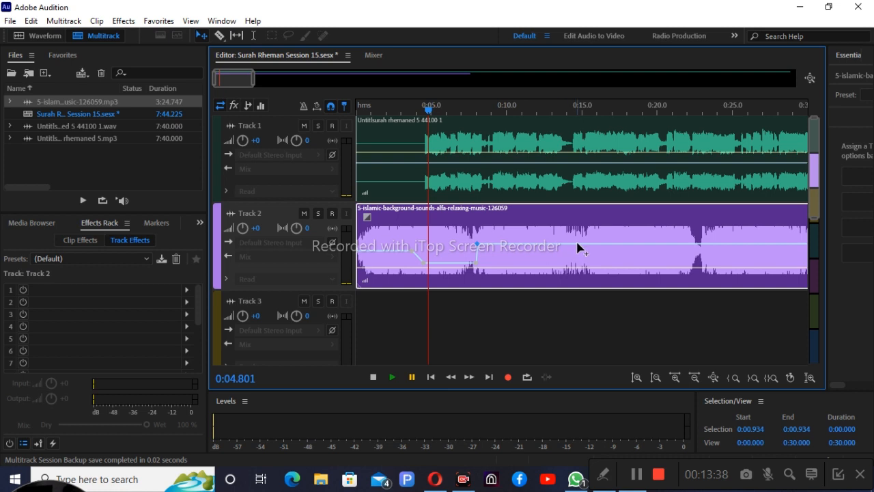
drag(521, 310, 540, 147)
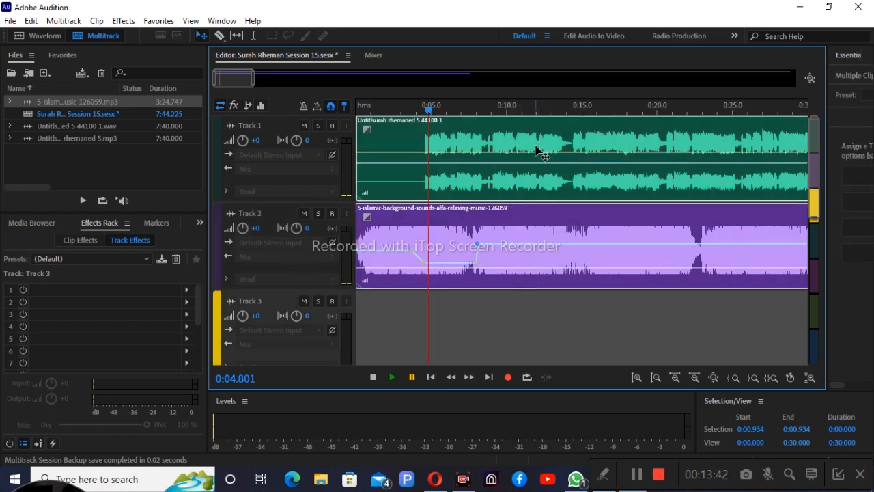
right_click(540, 150)
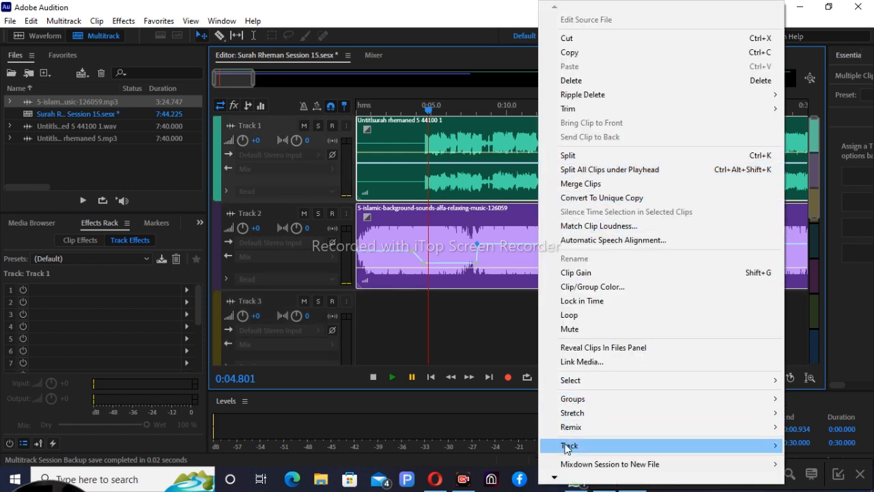
mouse_move(565, 465)
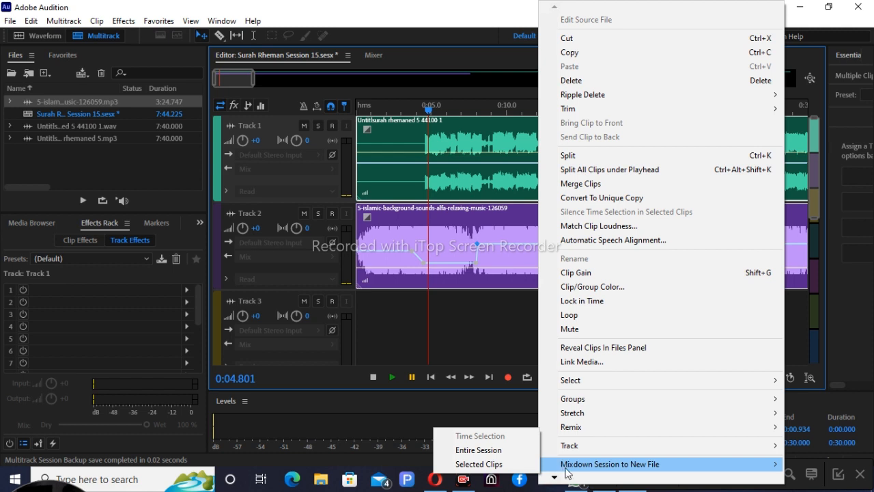
click(496, 456)
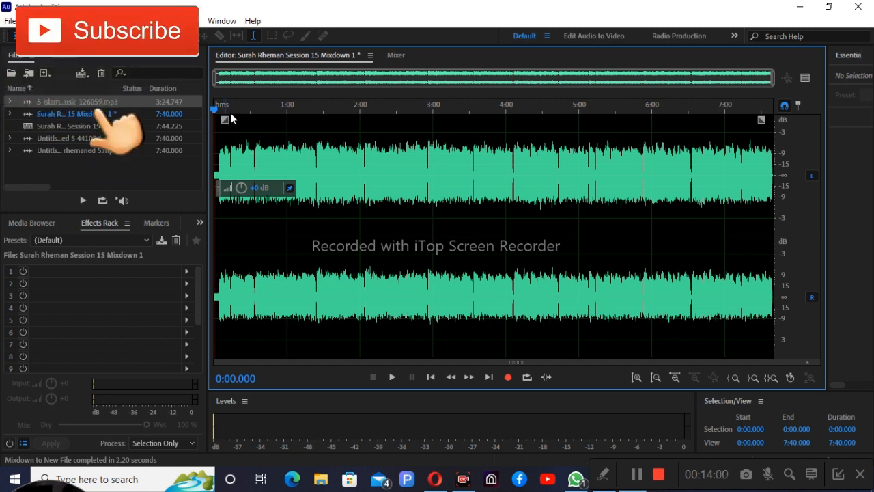
Play the mixdown from about 0:04.210 and pause the playback at about 0:15.550.
click(219, 137)
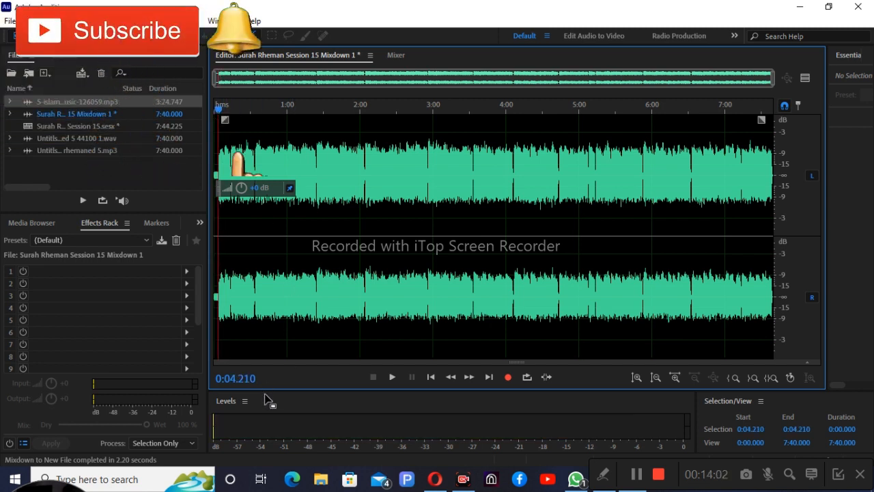
click(392, 377)
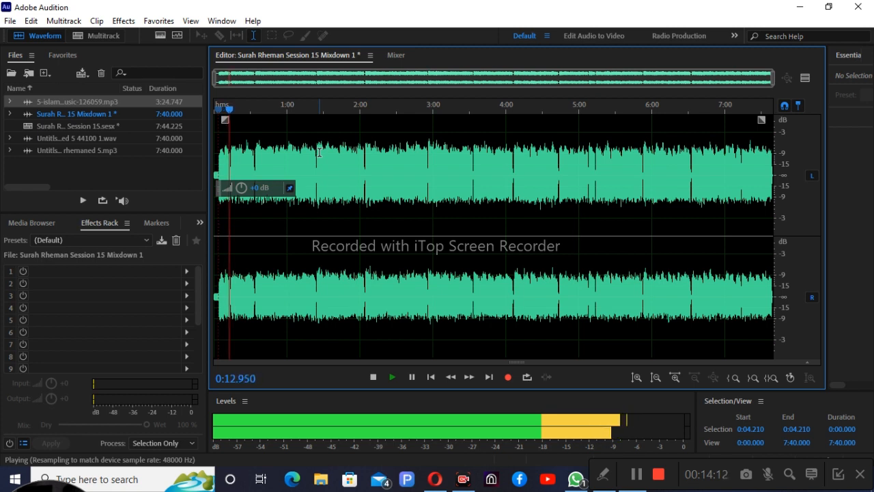
click(412, 377)
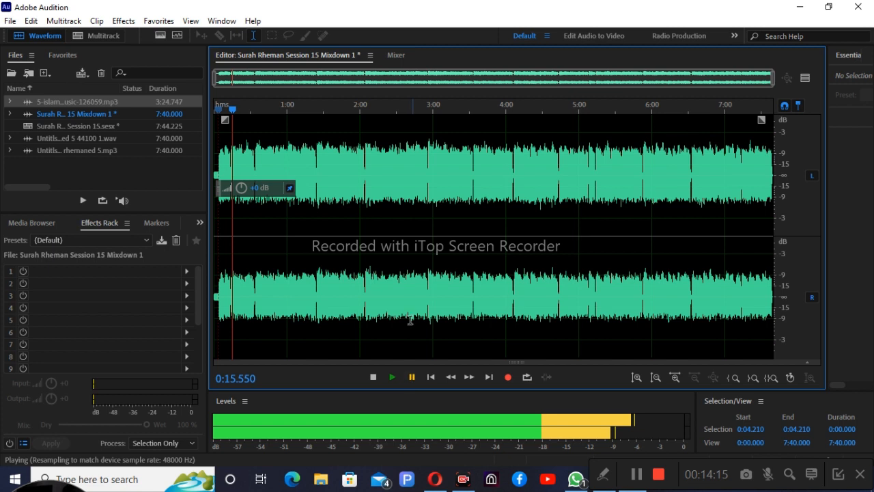
Save the mixdown on drive E: as Surah Rheman Session 15 Mixdown 1.wav in Wave PCM format.
click(11, 21)
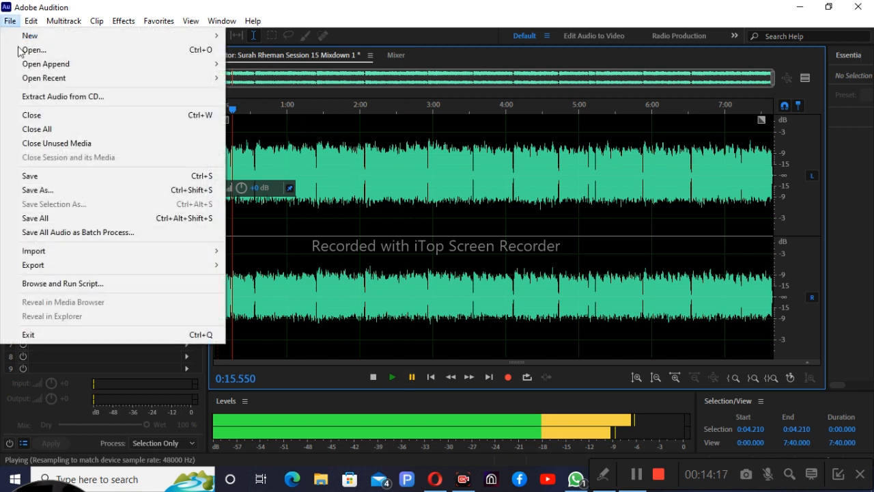
click(46, 191)
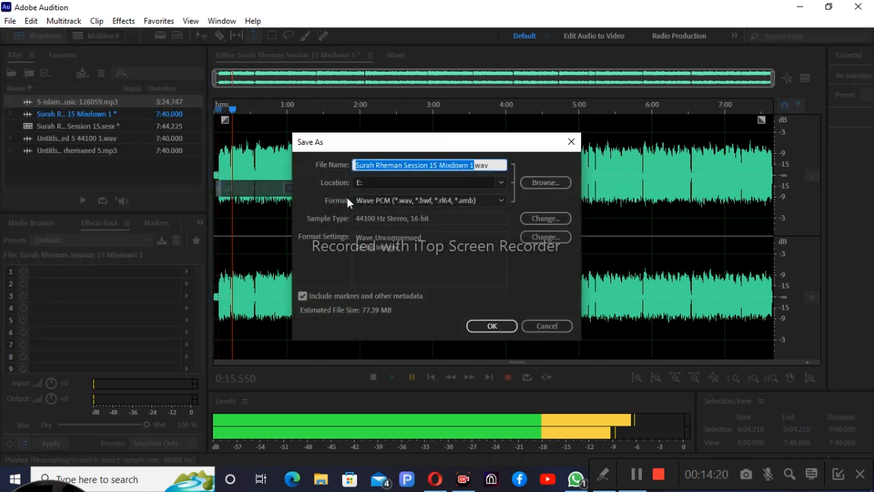
click(429, 202)
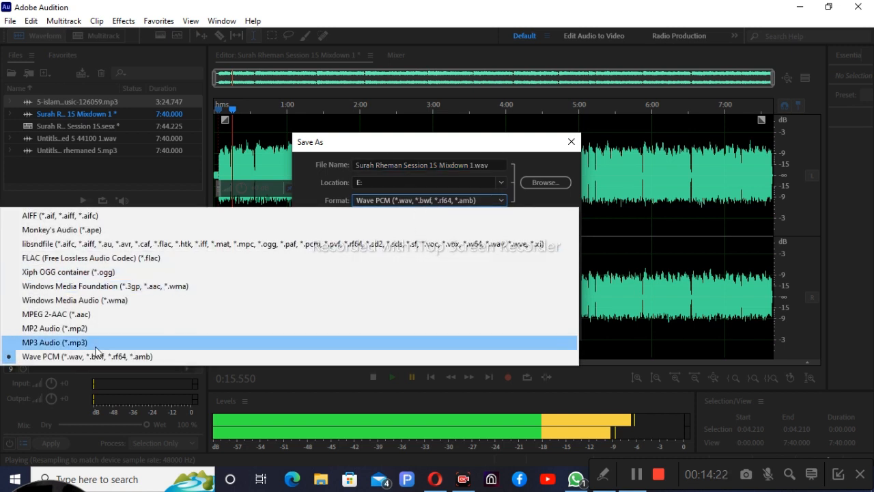
click(553, 143)
click(495, 325)
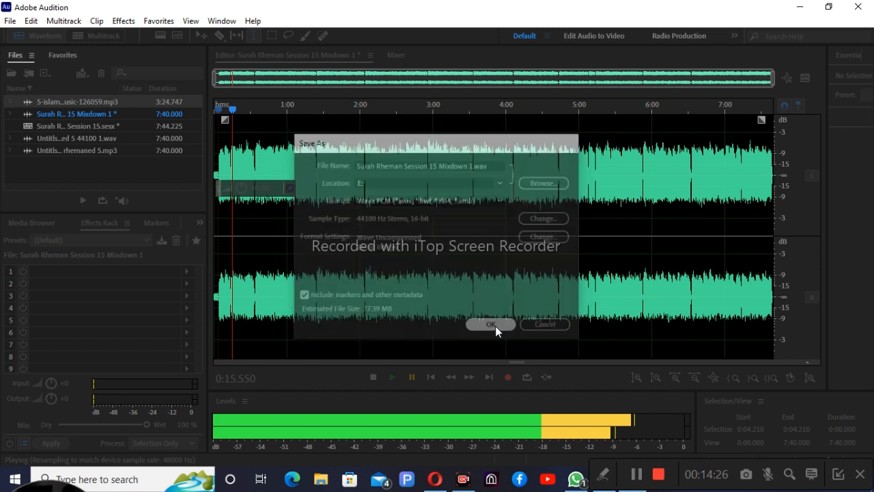